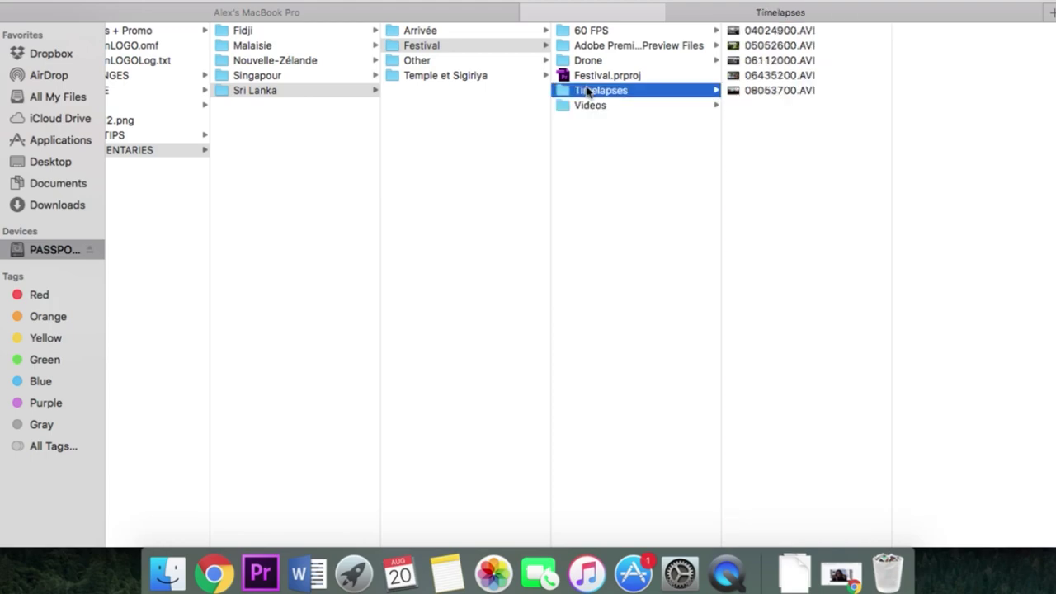
# Preview the timelapse 04024900.AVI and the first clip in the Drone folder.
pyautogui.click(788, 30)
pyautogui.press('space')
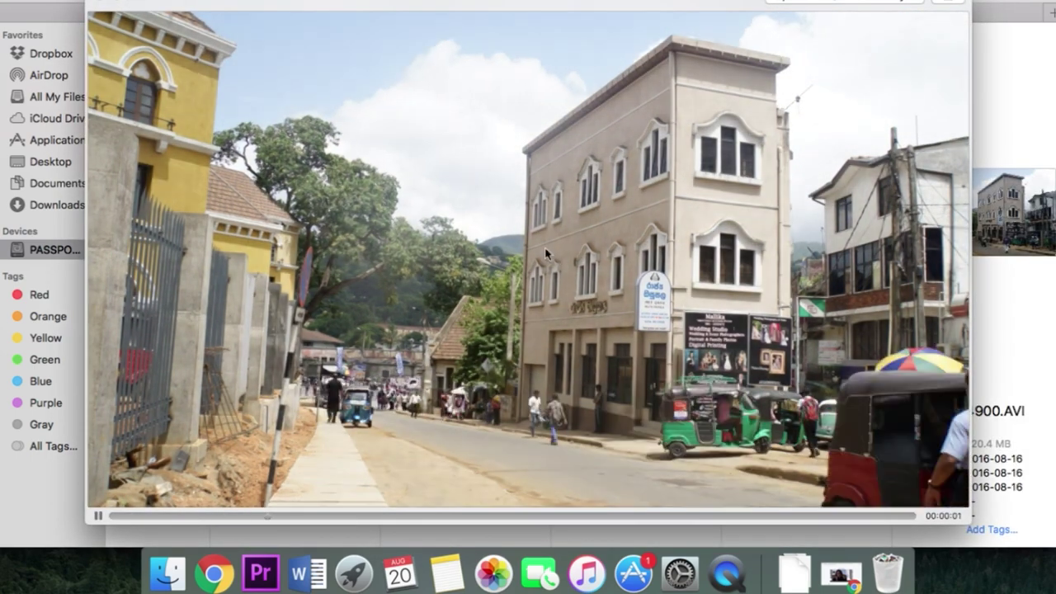
pyautogui.press('space')
pyautogui.click(675, 64)
pyautogui.click(768, 32)
pyautogui.press('space')
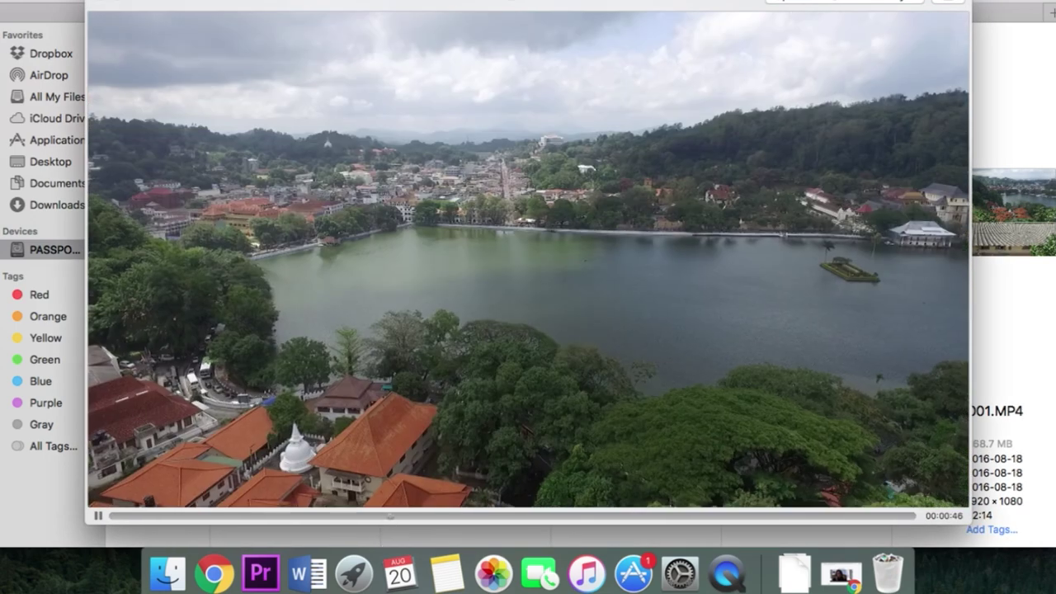
pyautogui.press('space')
# Import the Drone, Timelapses and Videos folders from the Finder into the Festival project in Premiere Pro.
pyautogui.click(611, 62)
pyautogui.keyDown('super'); pyautogui.click(607, 89); pyautogui.keyUp('super')
pyautogui.keyDown('super'); pyautogui.click(592, 105); pyautogui.keyUp('super')
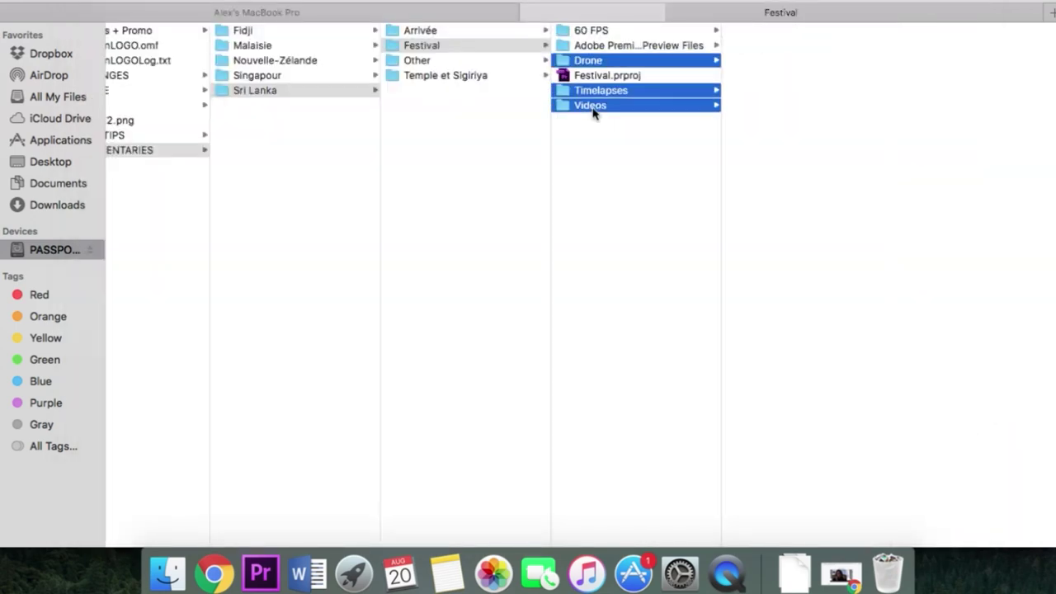
pyautogui.click(261, 572)
pyautogui.click(168, 572)
pyautogui.moveTo(2, 186); pyautogui.dragTo(334, 183)
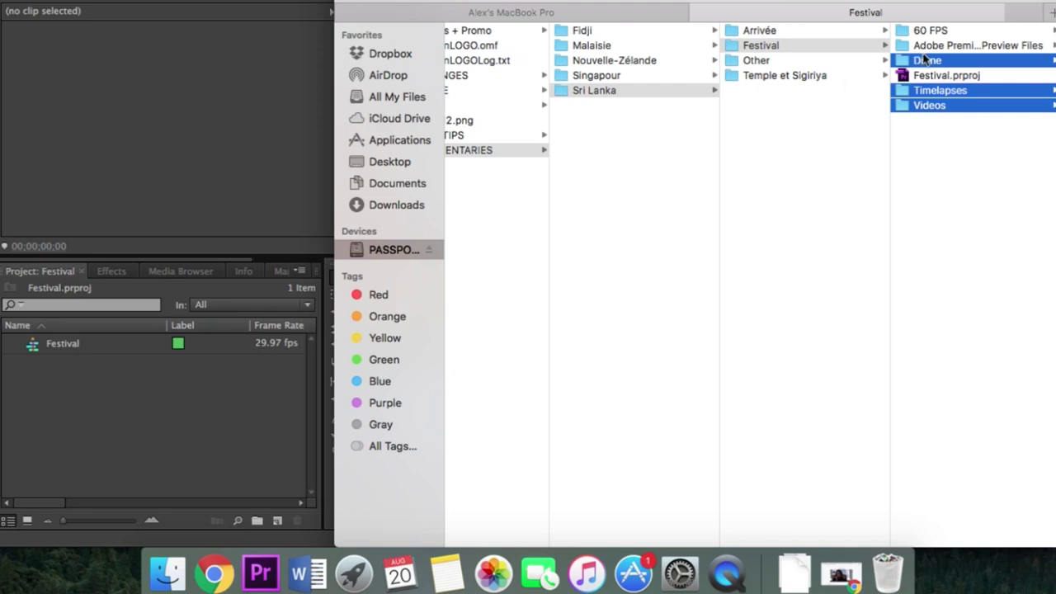
pyautogui.moveTo(905, 62); pyautogui.dragTo(141, 413)
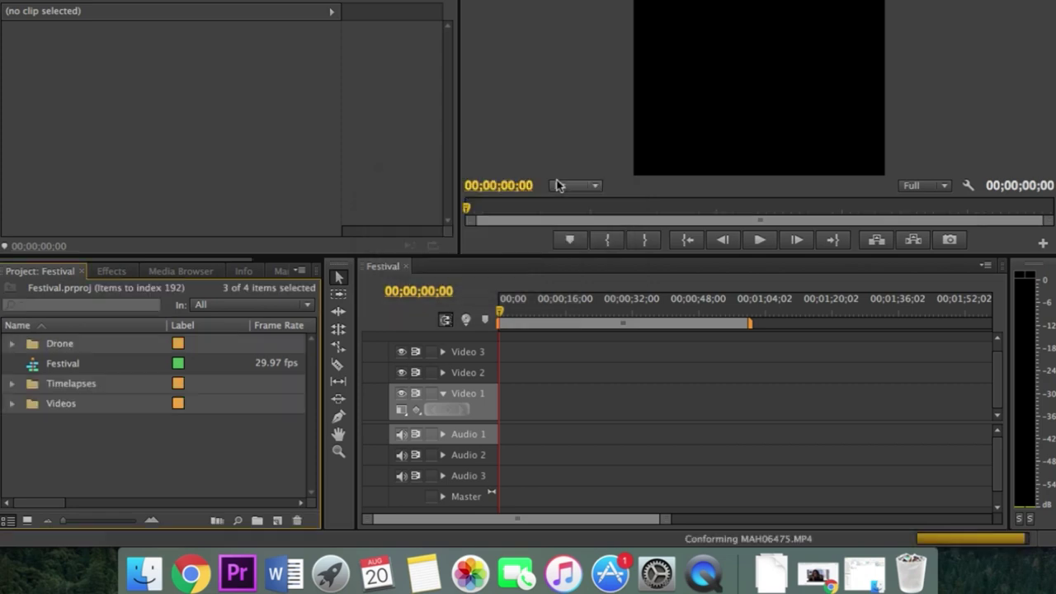
pyautogui.click(117, 475)
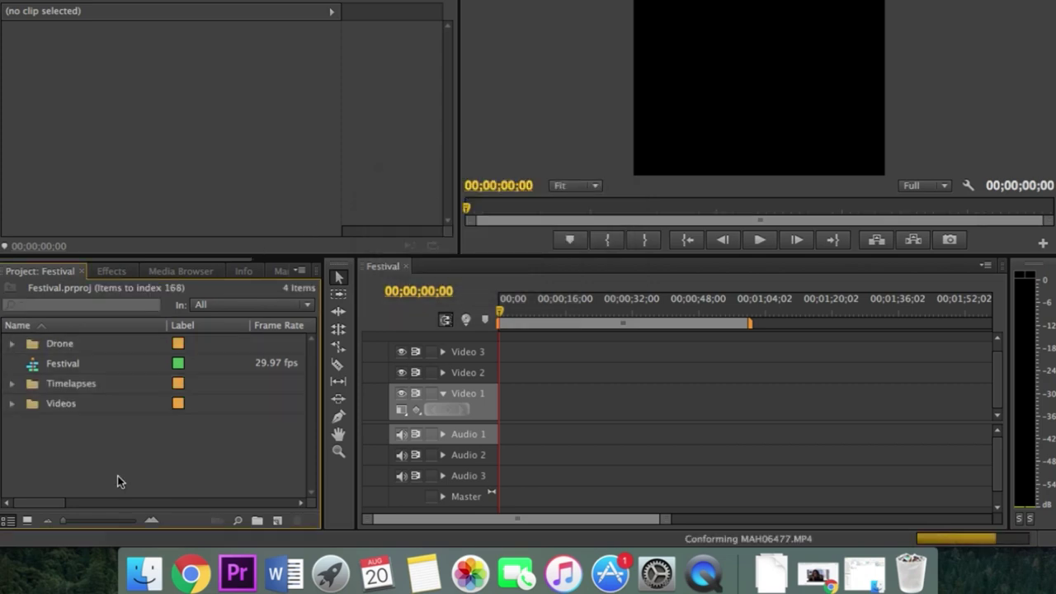
# Match the Festival sequence settings to MAH06467.MP4 by placing that clip on Video 1, and delete the placed clip.
pyautogui.click(13, 404)
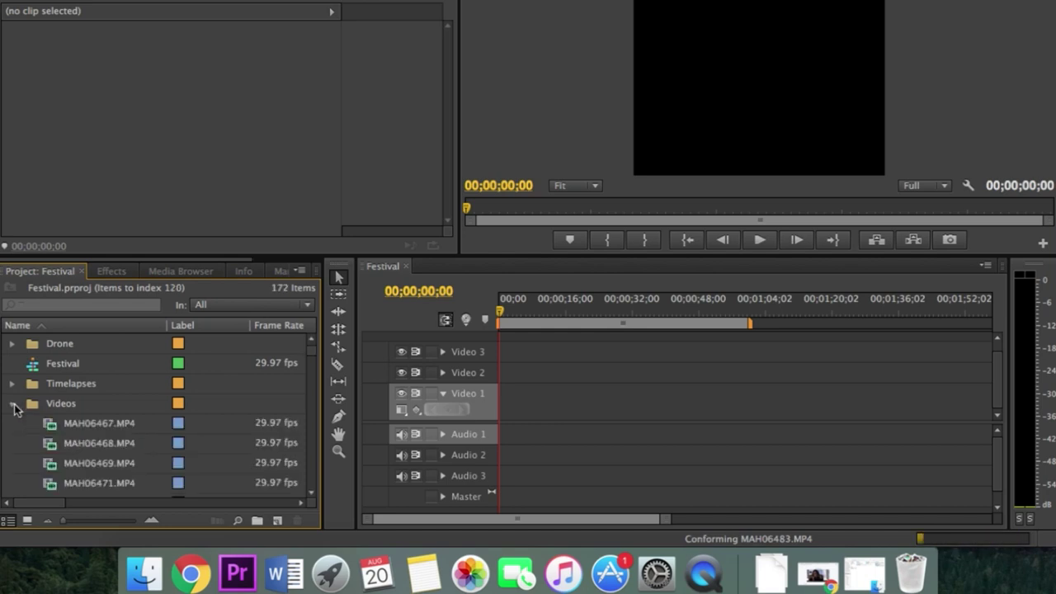
pyautogui.click(70, 426)
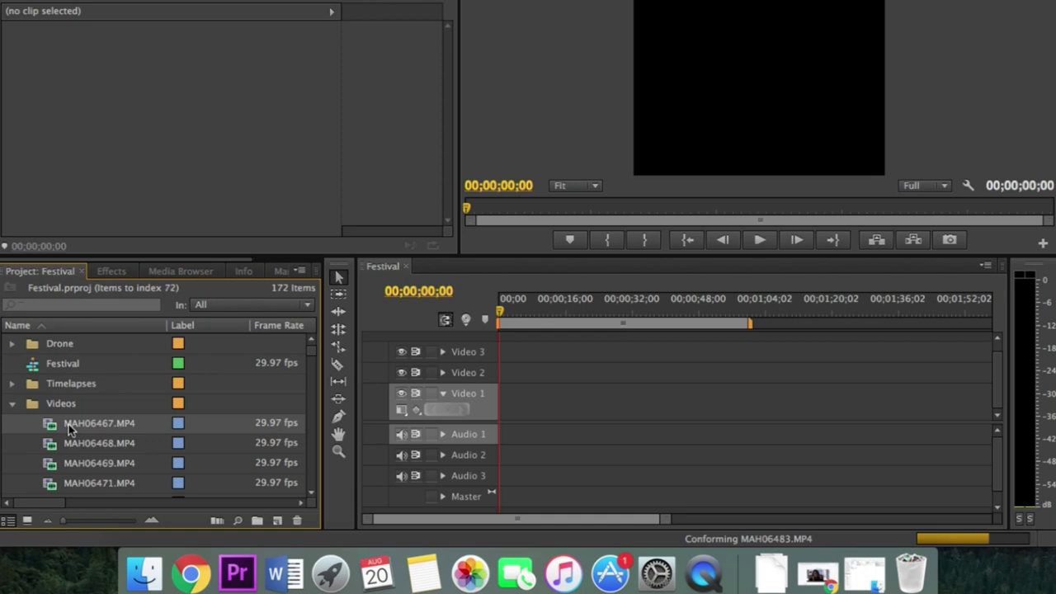
pyautogui.moveTo(70, 427); pyautogui.dragTo(366, 417)
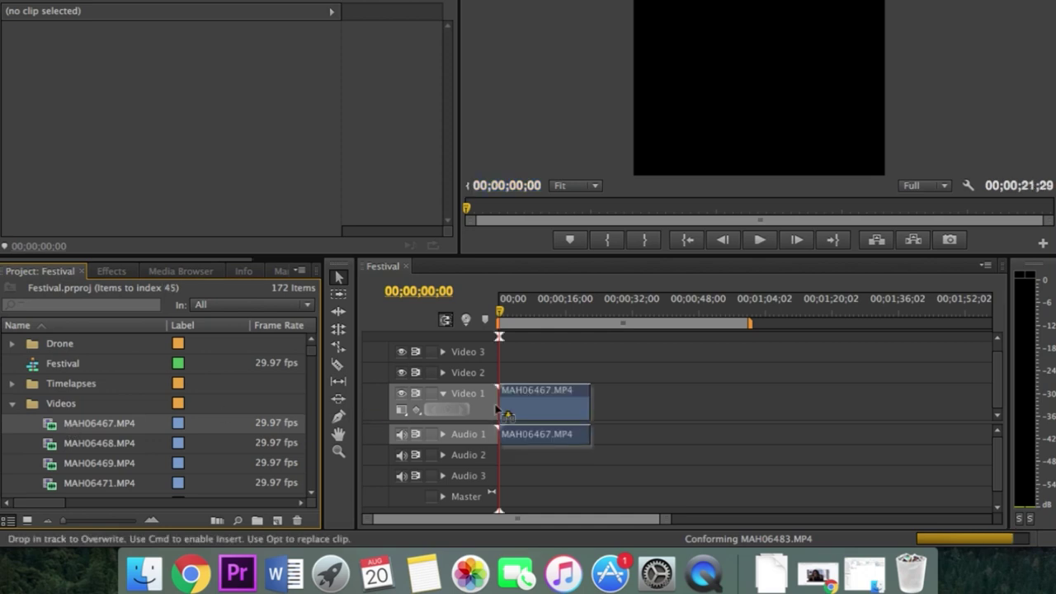
pyautogui.moveTo(501, 410); pyautogui.dragTo(498, 410)
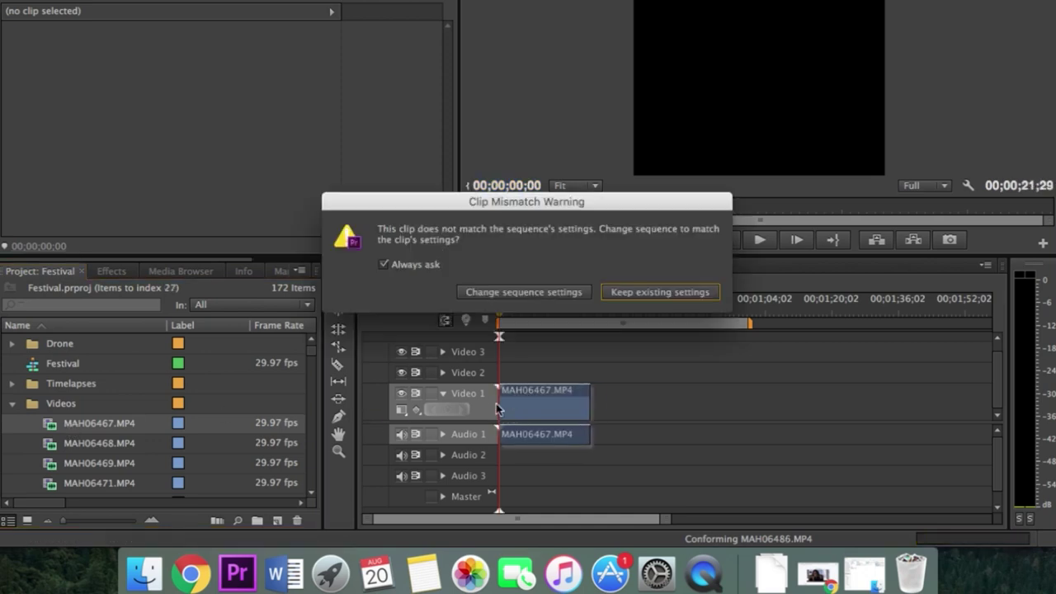
pyautogui.click(510, 294)
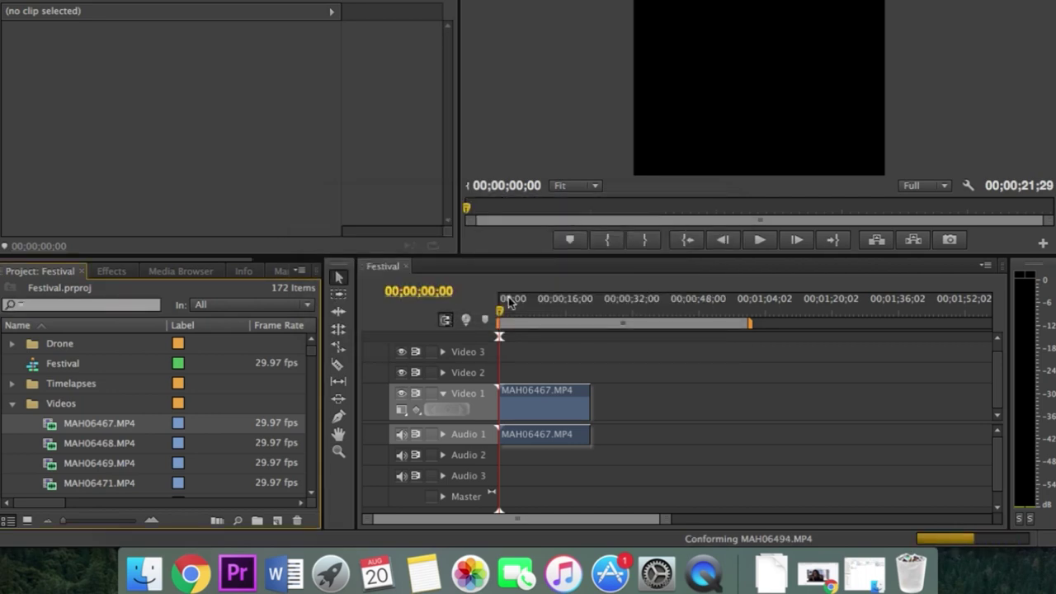
pyautogui.click(544, 422)
pyautogui.press('Delete')
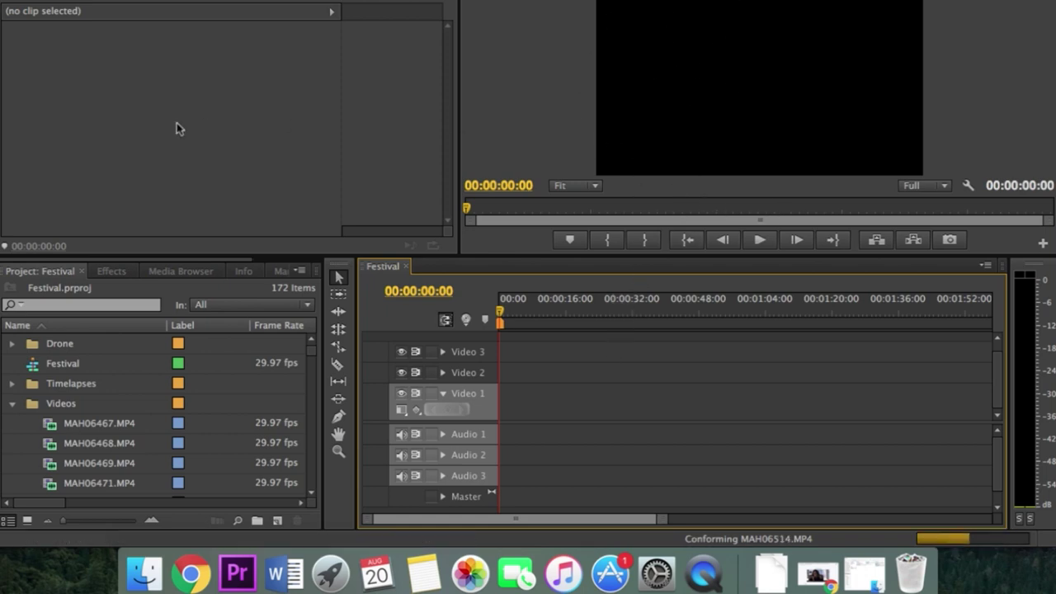
# Preview MAH06467.MP4, MAH06469.MP4 and MAH06471.MP4 from the Videos bin in the source monitor.
pyautogui.click(51, 427)
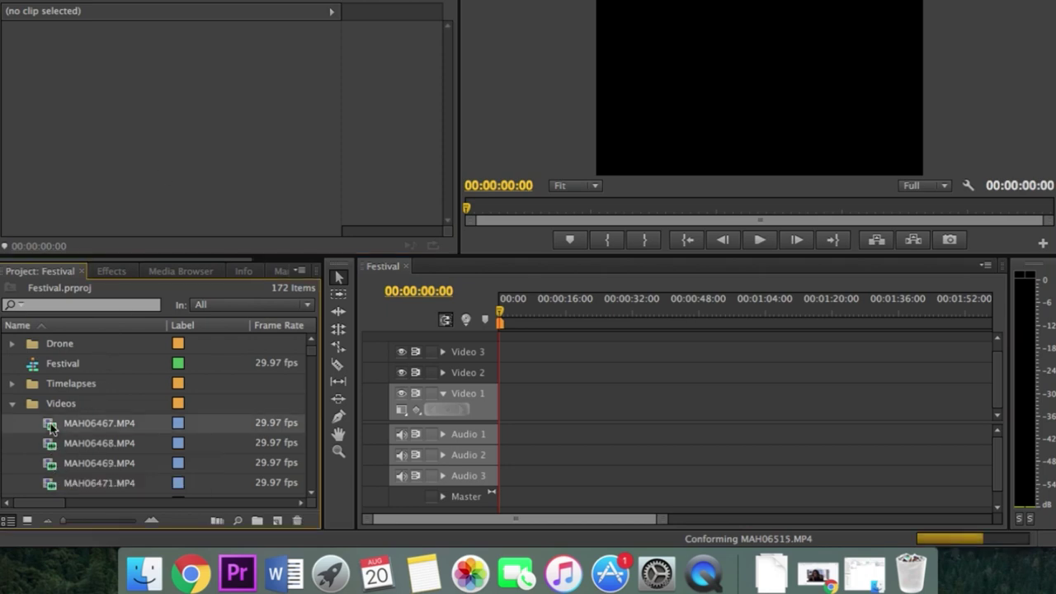
pyautogui.doubleClick(51, 427)
pyautogui.doubleClick(51, 467)
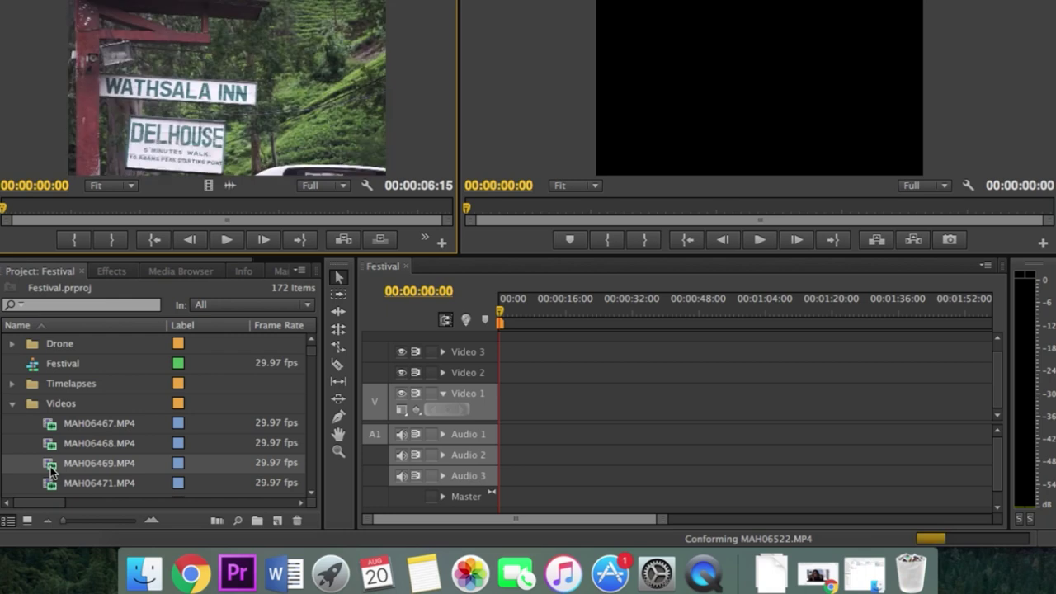
pyautogui.doubleClick(51, 481)
pyautogui.click(13, 403)
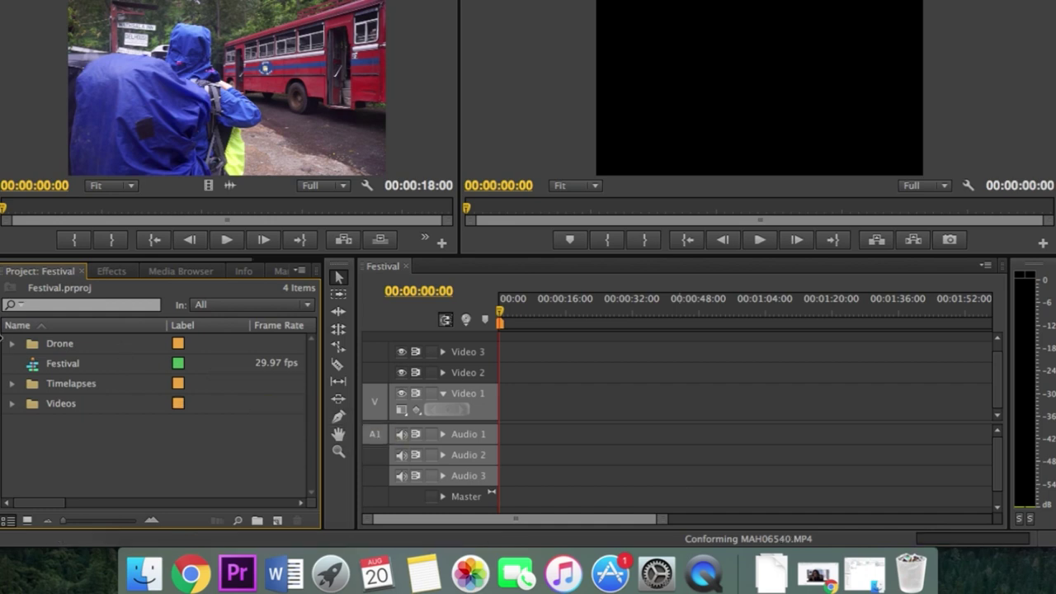
pyautogui.click(12, 404)
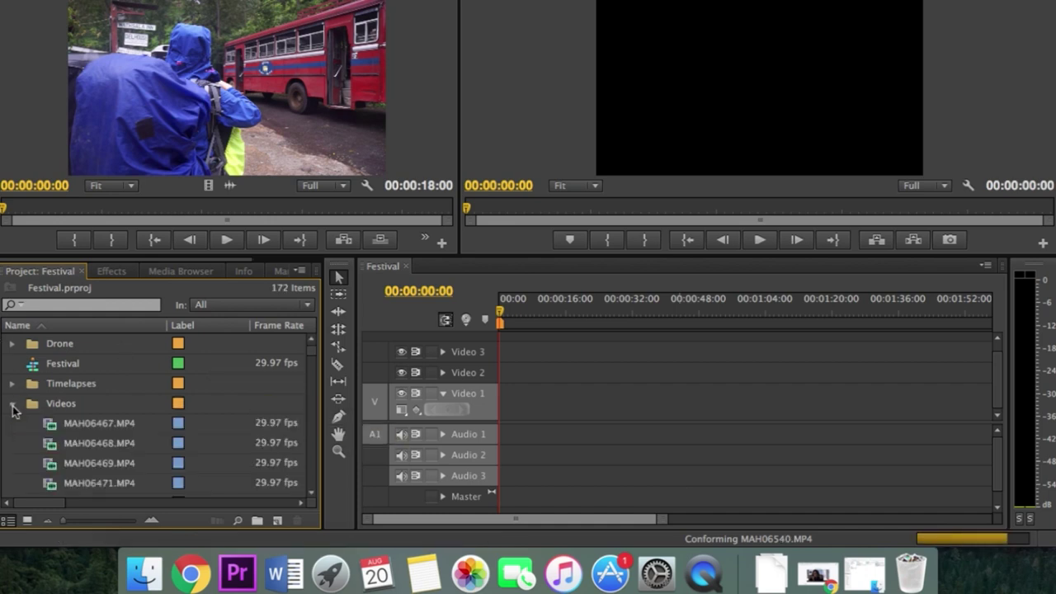
# Load MAH06467.MP4 in the source monitor, play through its first 13 seconds and return to its start.
pyautogui.doubleClick(52, 429)
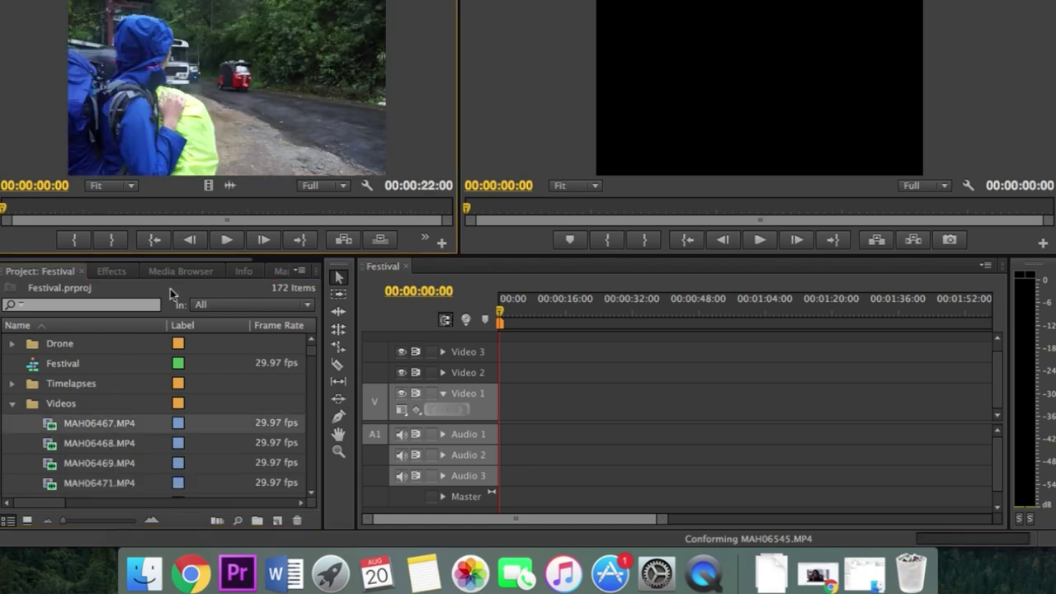
pyautogui.press('space')
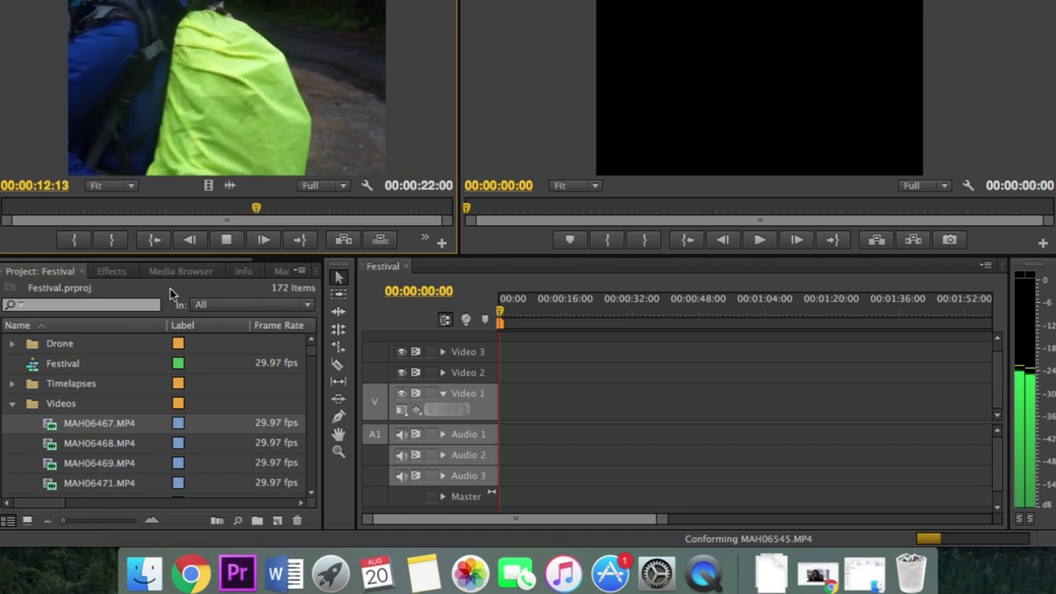
pyautogui.press('space')
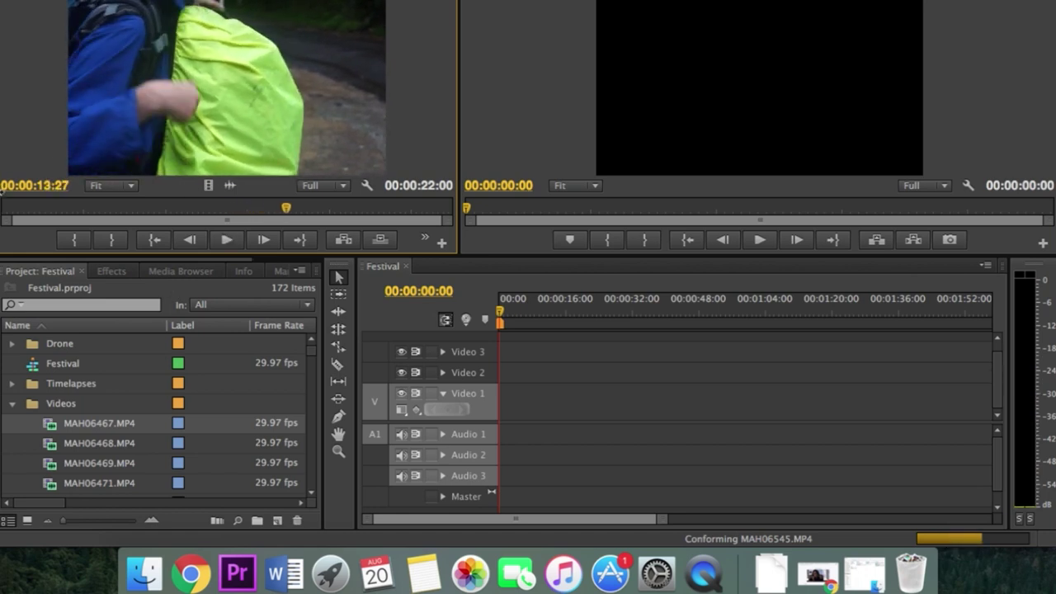
pyautogui.press('Home')
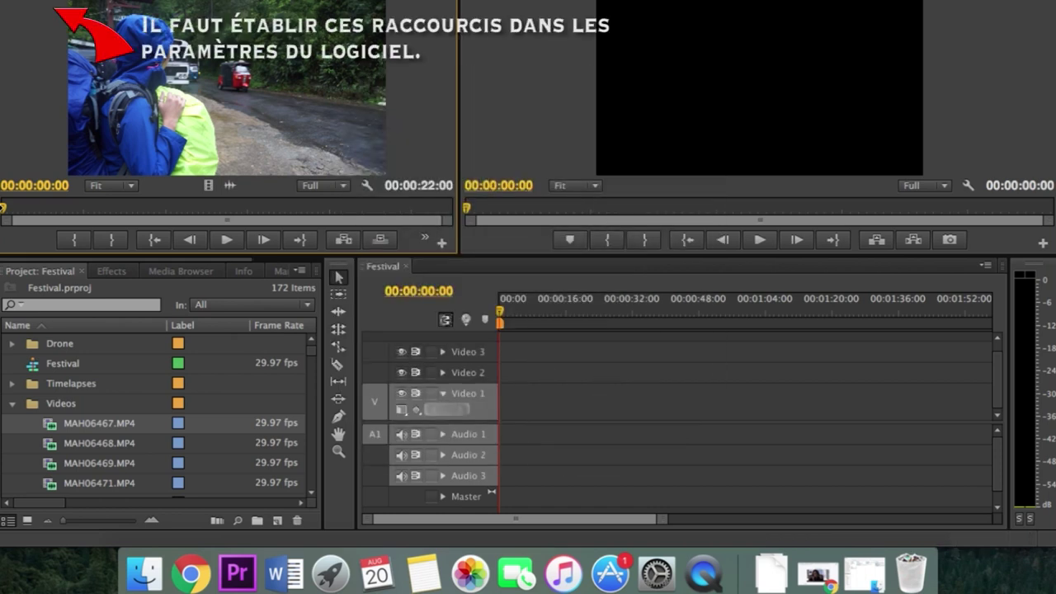
# Mark a 00:00:01:25 excerpt of MAH06467.MP4 starting at 00:00:01:10 and insert it at the start of the Festival sequence.
pyautogui.press('i')
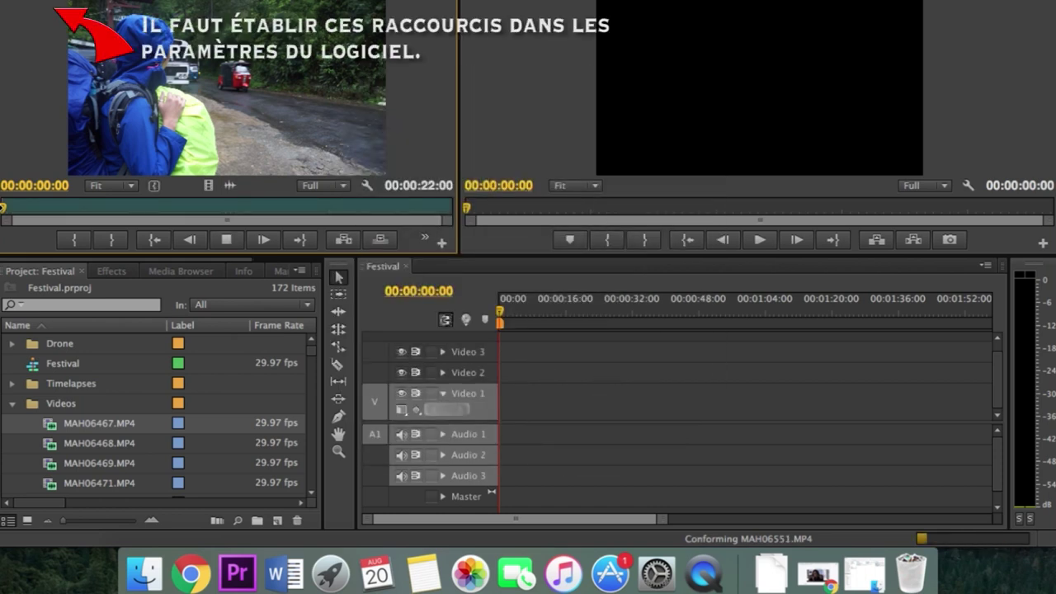
pyautogui.press('space')
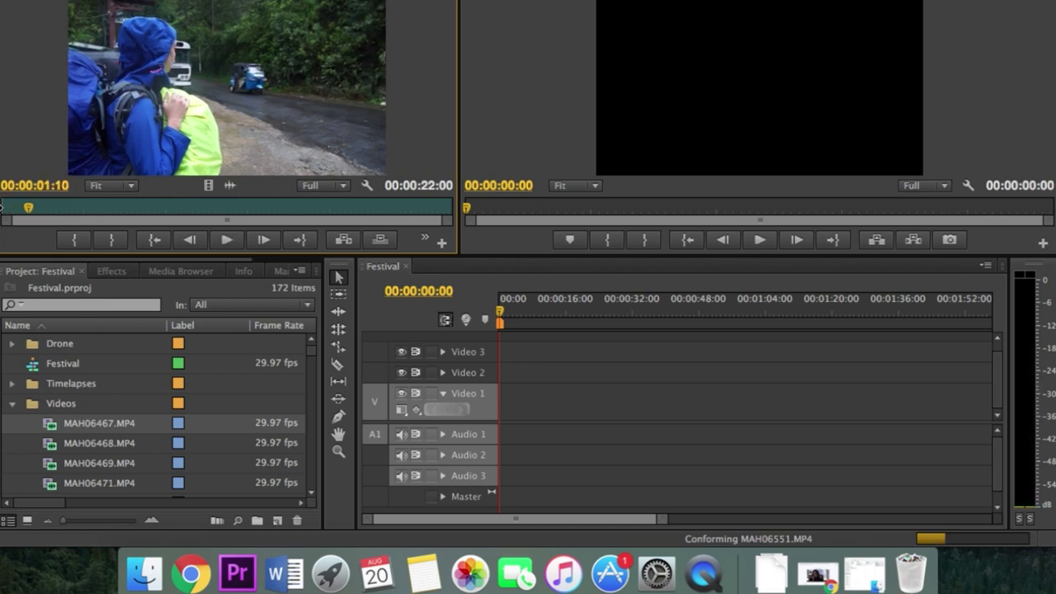
pyautogui.press('i')
pyautogui.press('space')
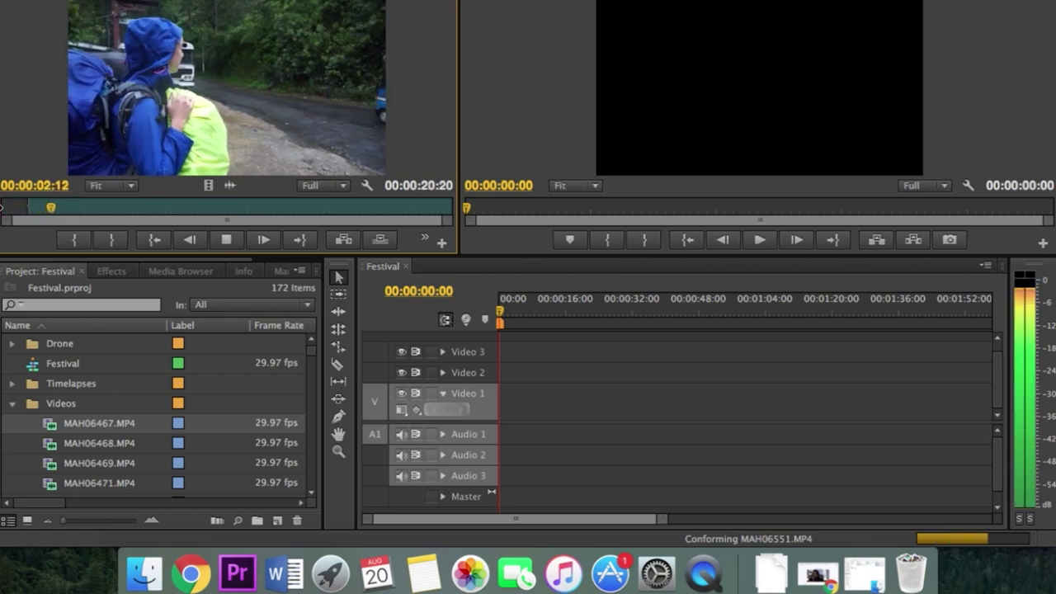
pyautogui.press('space')
pyautogui.press('o')
pyautogui.press('space')
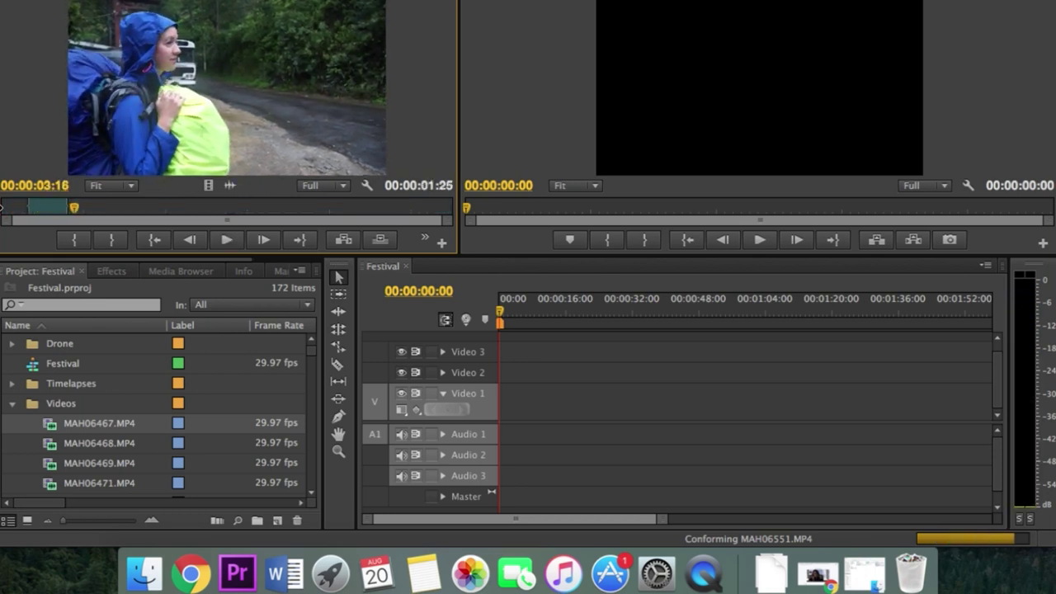
pyautogui.press(',')
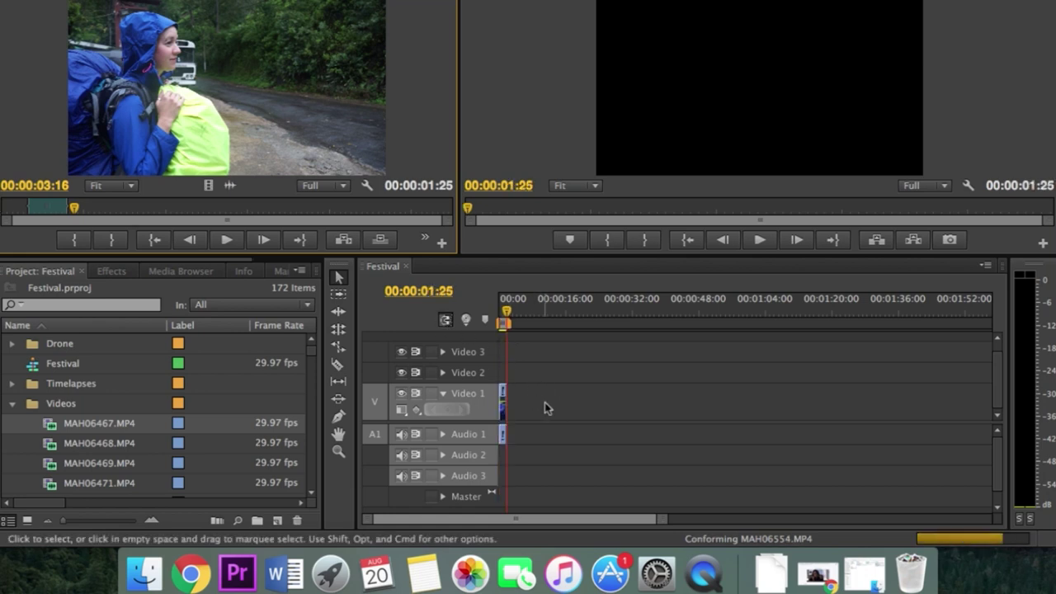
# Mark a second excerpt of MAH06467.MP4, 00:00:02:04 long, in the clip's later part and insert it after the first one.
pyautogui.click(245, 212)
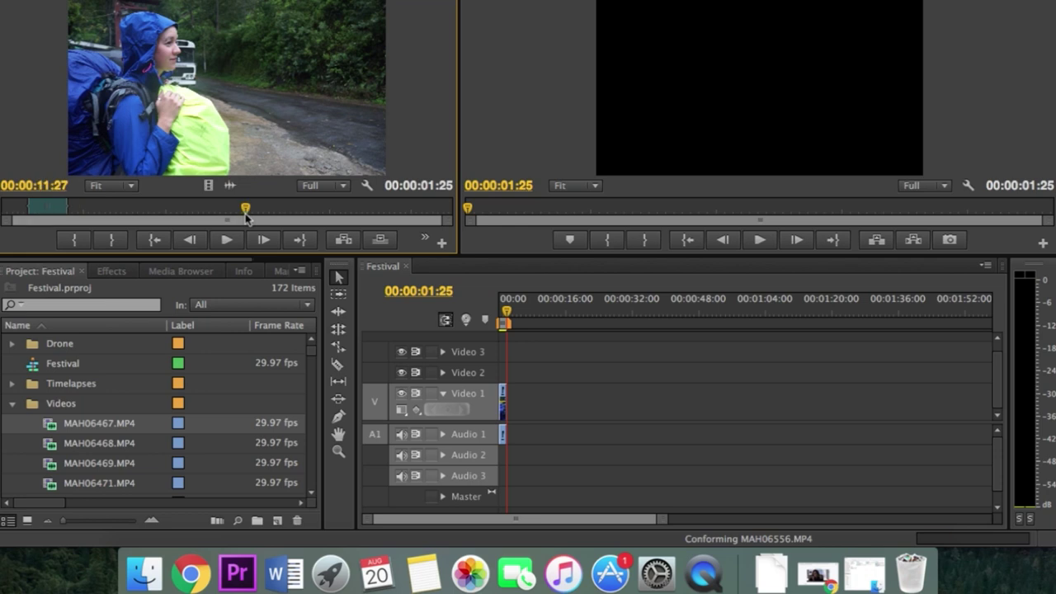
pyautogui.press('space')
pyautogui.press('space')
pyautogui.press('i')
pyautogui.press('space')
pyautogui.press('o')
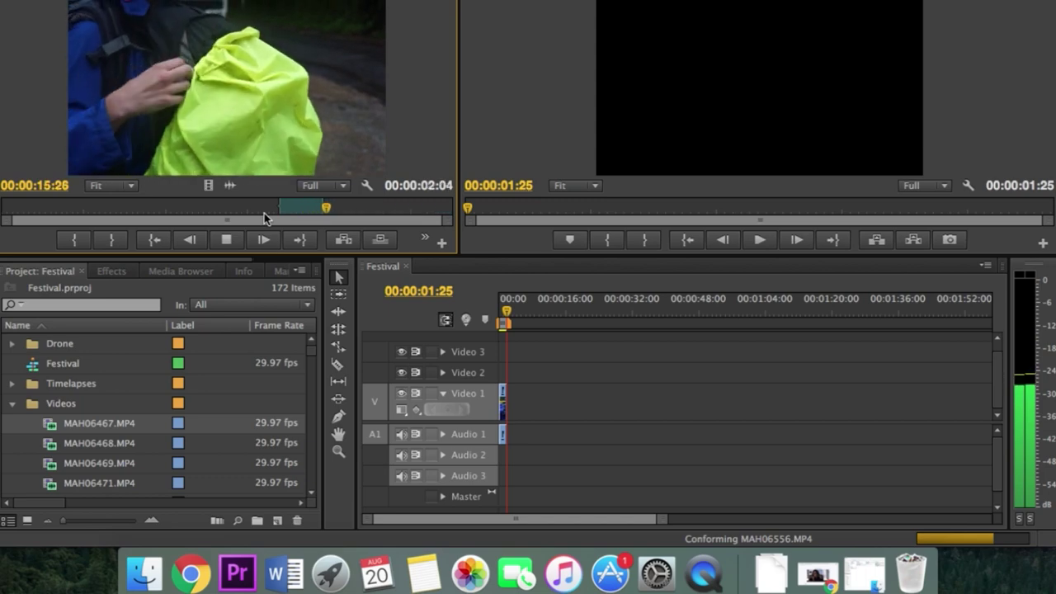
pyautogui.press('space')
pyautogui.press(',')
# Insert a 00:00:08:12 excerpt of MAH06468.MP4 after the two existing clips in the sequence.
pyautogui.press('space')
pyautogui.doubleClick(57, 442)
pyautogui.press(',')
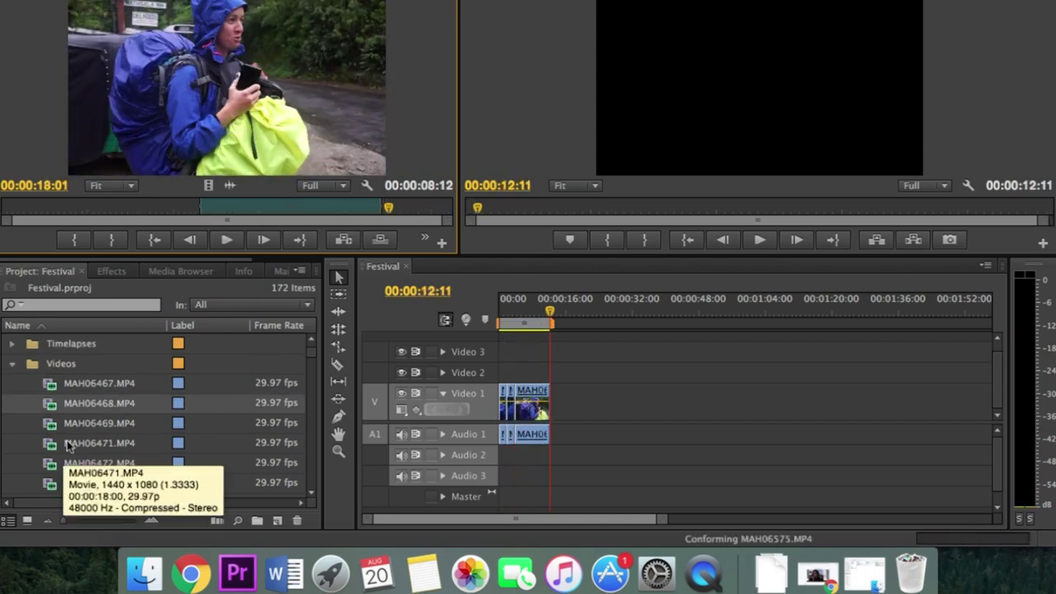
# Insert selected excerpts from MAH06471.MP4 and the following clips of the Videos bin into the Festival sequence.
pyautogui.scroll(-4, 57, 442)
pyautogui.doubleClick(50, 446)
pyautogui.press(',')
pyautogui.doubleClick(82, 462)
pyautogui.press(',')
pyautogui.doubleClick(83, 483)
pyautogui.press(',')
pyautogui.scroll(-3, 82, 462)
pyautogui.press(',')
pyautogui.scroll(-2, 83, 462)
pyautogui.press(',')
pyautogui.scroll(-5, 83, 413)
pyautogui.press(',')
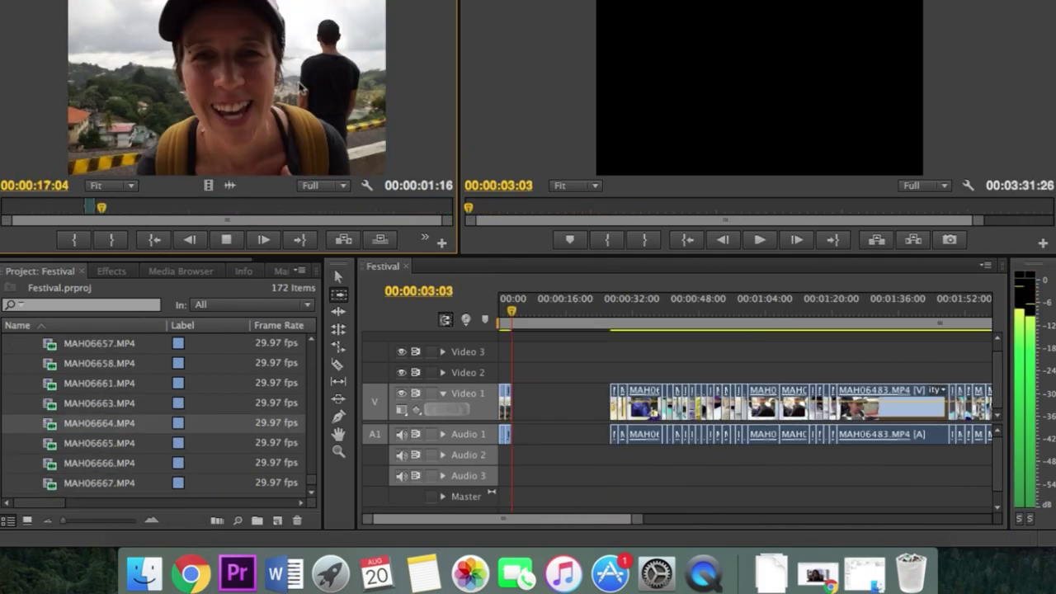
# Extend the sequence with excerpts of the clips up to MAH06551.MP4 and load MAH06552.MP4 in the source monitor.
pyautogui.doubleClick(82, 413)
pyautogui.press(',')
pyautogui.doubleClick(83, 413)
pyautogui.press(',')
pyautogui.doubleClick(49, 423)
pyautogui.press(',')
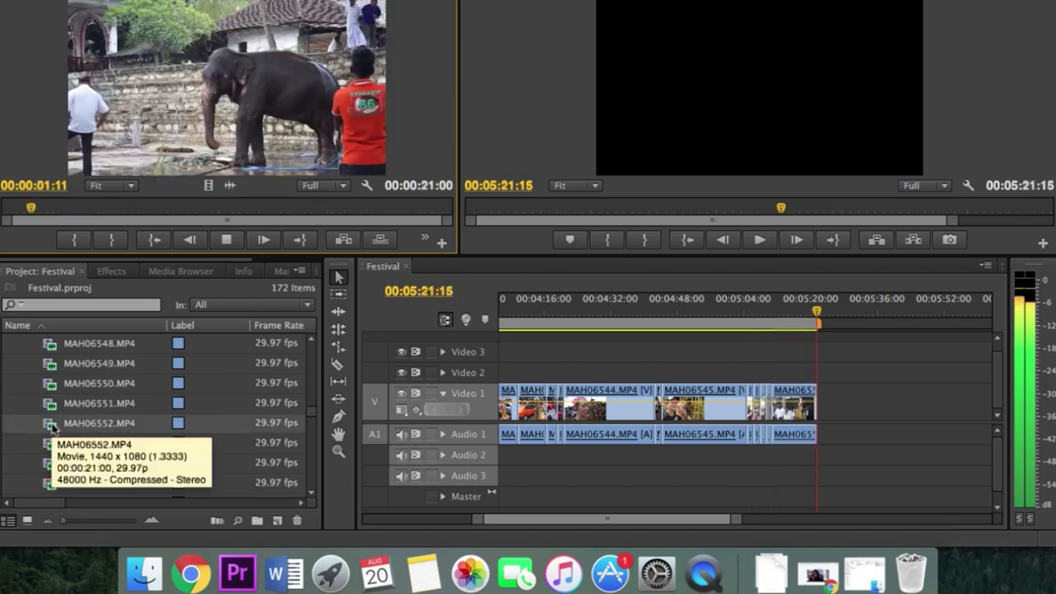
# Append excerpts of the clips from MAH06552.MP4 through MAH06607.MP4 to the end of the sequence.
pyautogui.scroll(-3, 49, 446)
pyautogui.doubleClick(50, 446)
pyautogui.press(',')
pyautogui.doubleClick(50, 462)
pyautogui.press(',')
pyautogui.doubleClick(50, 485)
pyautogui.press(',')
pyautogui.scroll(-3, 50, 462)
pyautogui.doubleClick(49, 462)
pyautogui.press(',')
pyautogui.doubleClick(49, 462)
pyautogui.press(',')
pyautogui.scroll(-3, 50, 462)
pyautogui.doubleClick(50, 423)
pyautogui.press(',')
pyautogui.scroll(-3, 49, 463)
pyautogui.doubleClick(49, 462)
pyautogui.press(',')
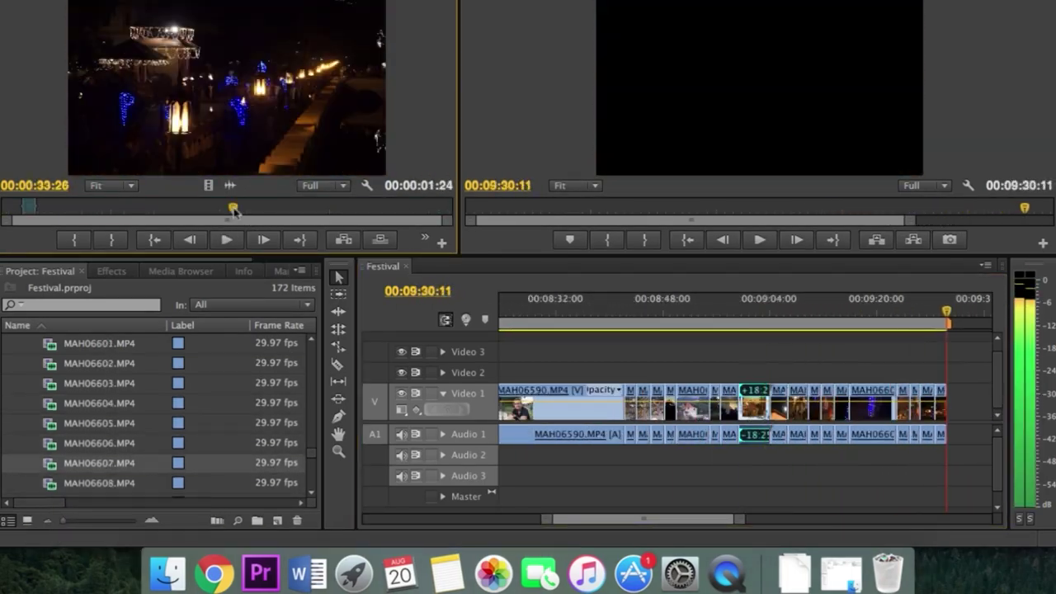
# Add excerpts of the remaining footage after MAH06607.MP4 to complete the rough cut in the Festival sequence.
pyautogui.doubleClick(49, 462)
pyautogui.press(',')
pyautogui.scroll(-3, 50, 462)
pyautogui.doubleClick(50, 462)
pyautogui.press(',')
pyautogui.doubleClick(52, 463)
pyautogui.press(',')
pyautogui.doubleClick(52, 463)
pyautogui.press(',')
pyautogui.doubleClick(51, 463)
pyautogui.press(',')
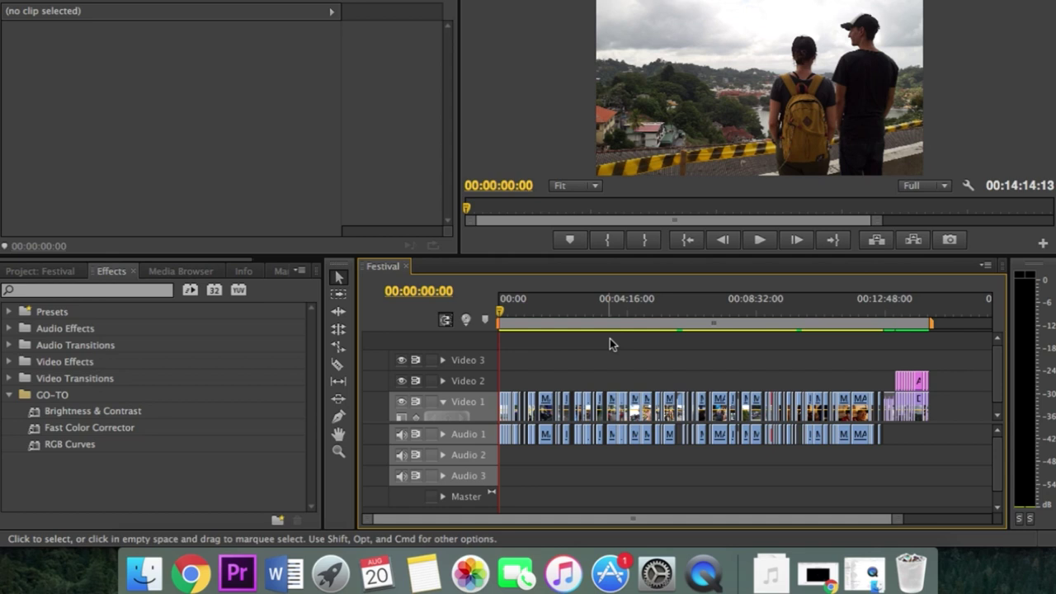
# Switch to Chrome and search YouTube for "copyright free music".
pyautogui.click(188, 572)
pyautogui.write('copyright free music')
pyautogui.press('Return')
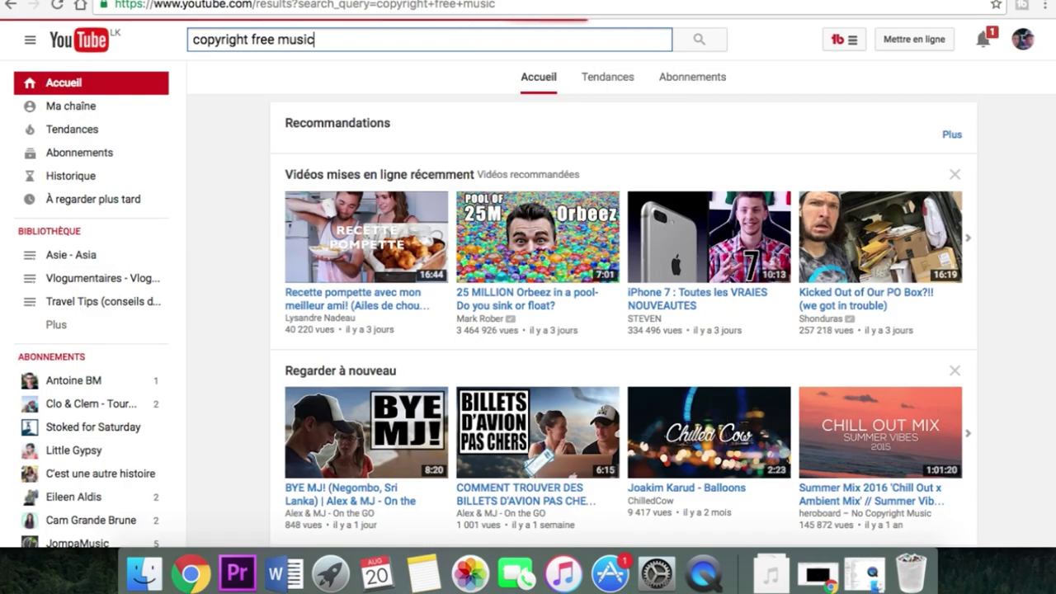
# Find the Audio Library – No Copyright Music channel in the search results and open its page.
pyautogui.scroll(-5, 355, 312)
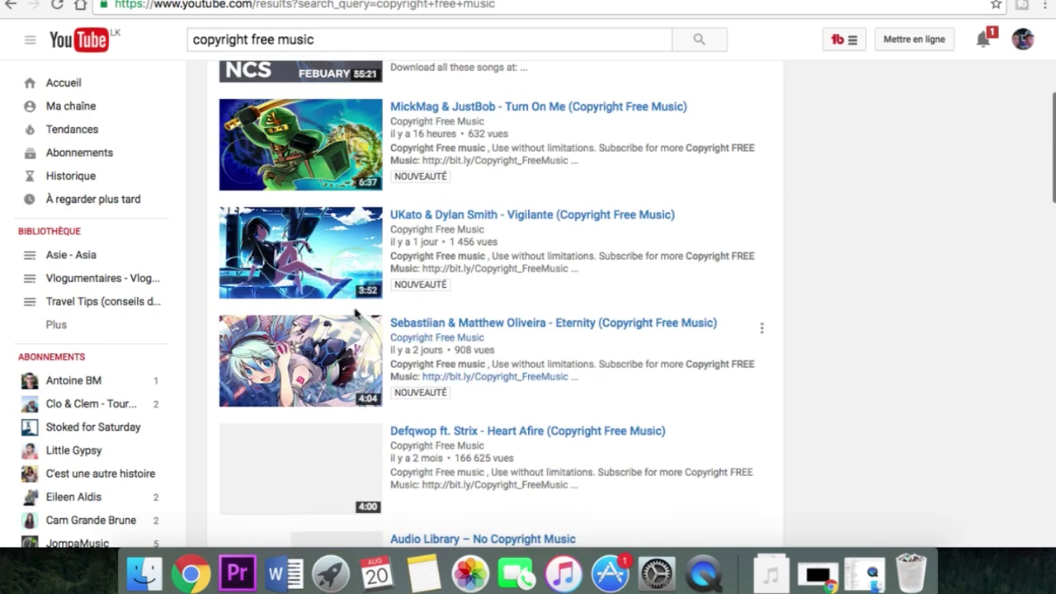
pyautogui.scroll(-8, 355, 313)
pyautogui.scroll(3, 355, 313)
pyautogui.click(454, 190)
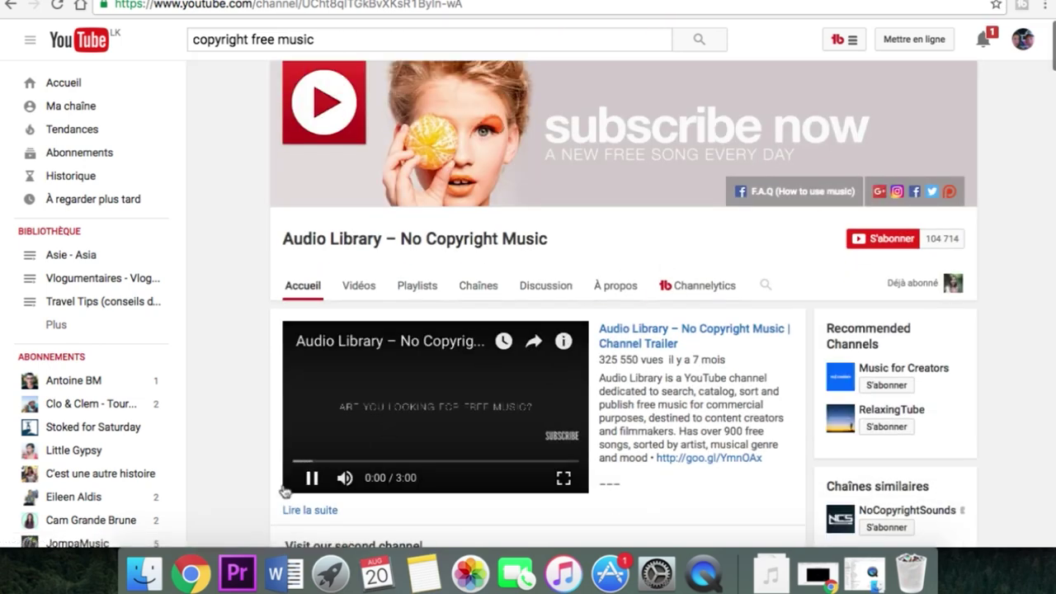
pyautogui.scroll(-5, 231, 478)
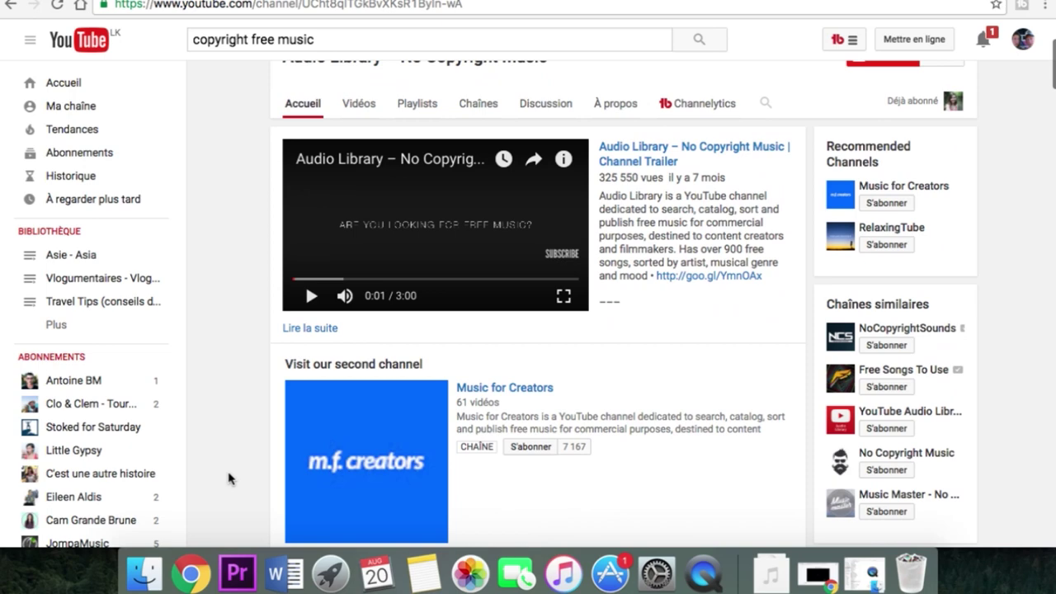
pyautogui.scroll(5, 231, 478)
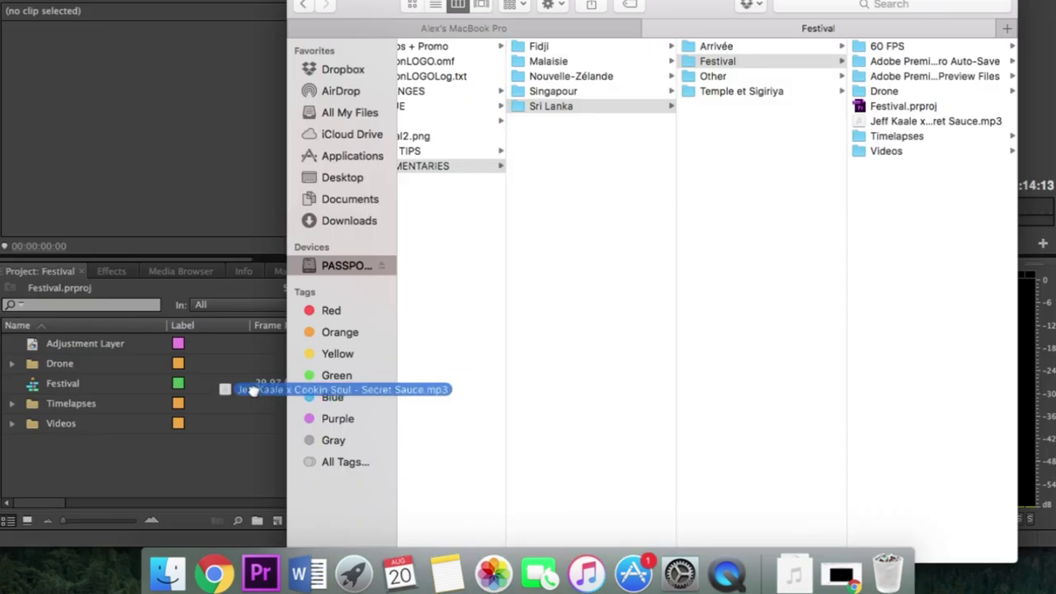
# Import Jeff Kaale x Cookin Soul - Secret Sauce.mp3 from the Festival folder in Finder into the Premiere Pro project.
pyautogui.moveTo(219, 388); pyautogui.dragTo(71, 481)
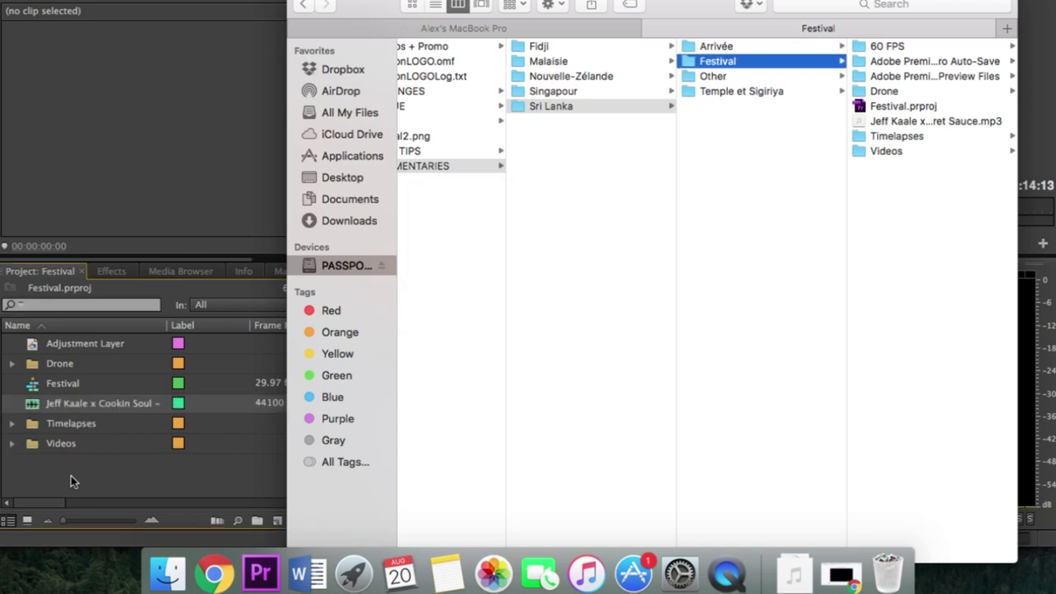
pyautogui.click(71, 481)
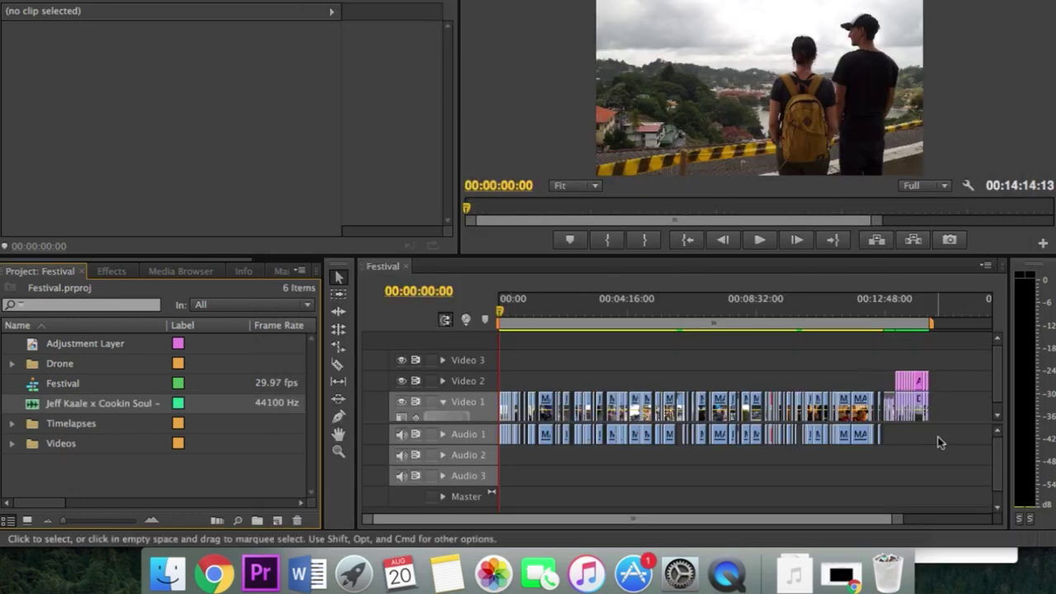
# Shift all clips in the Festival sequence about 51 seconds later to free space at its beginning.
pyautogui.moveTo(943, 448); pyautogui.dragTo(500, 354)
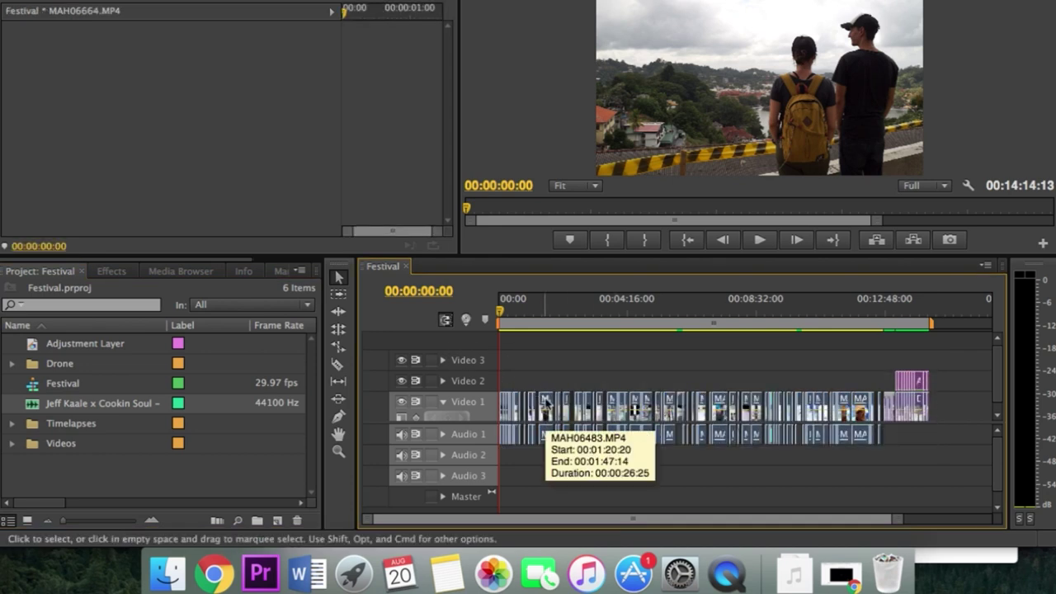
pyautogui.moveTo(545, 403); pyautogui.dragTo(571, 411)
pyautogui.click(590, 366)
# Move the MAH06468.MP4 clip from around 00:01:21:28 to the very beginning of the sequence.
pyautogui.click(571, 312)
pyautogui.press('=')
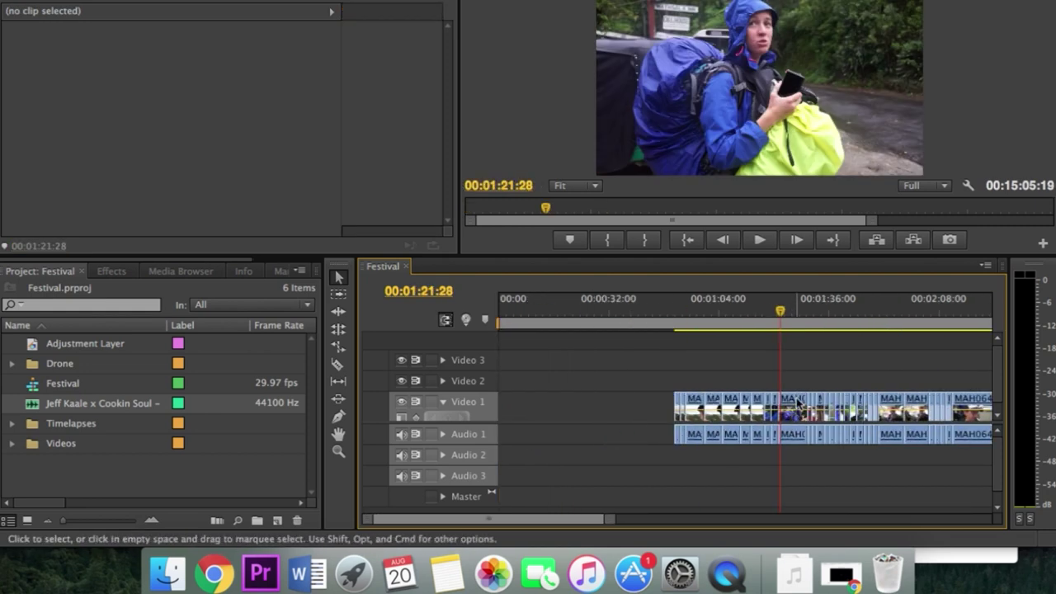
pyautogui.moveTo(799, 404); pyautogui.dragTo(498, 404)
pyautogui.click(500, 314)
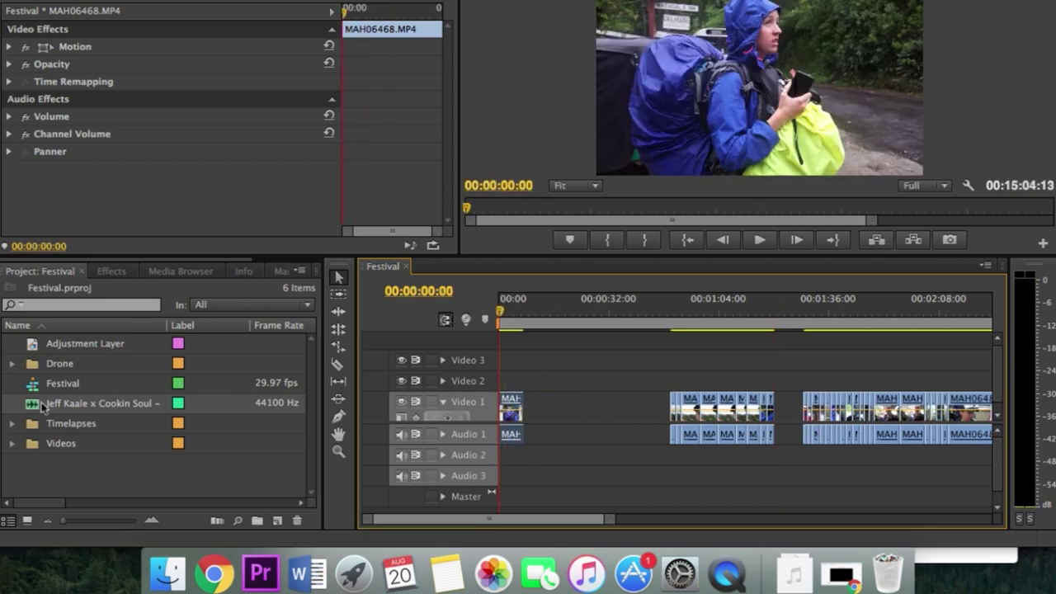
# Set an in point about 17 seconds into the Secret Sauce song and place it on Audio 2 right after the opening clip.
pyautogui.doubleClick(124, 402)
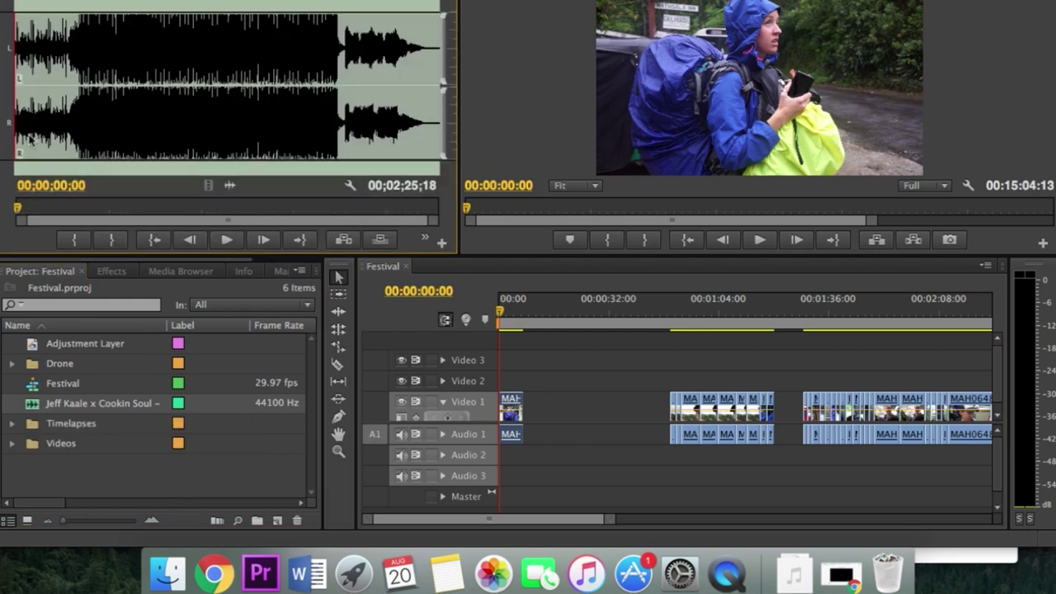
pyautogui.press('i')
pyautogui.moveTo(261, 217); pyautogui.dragTo(526, 456)
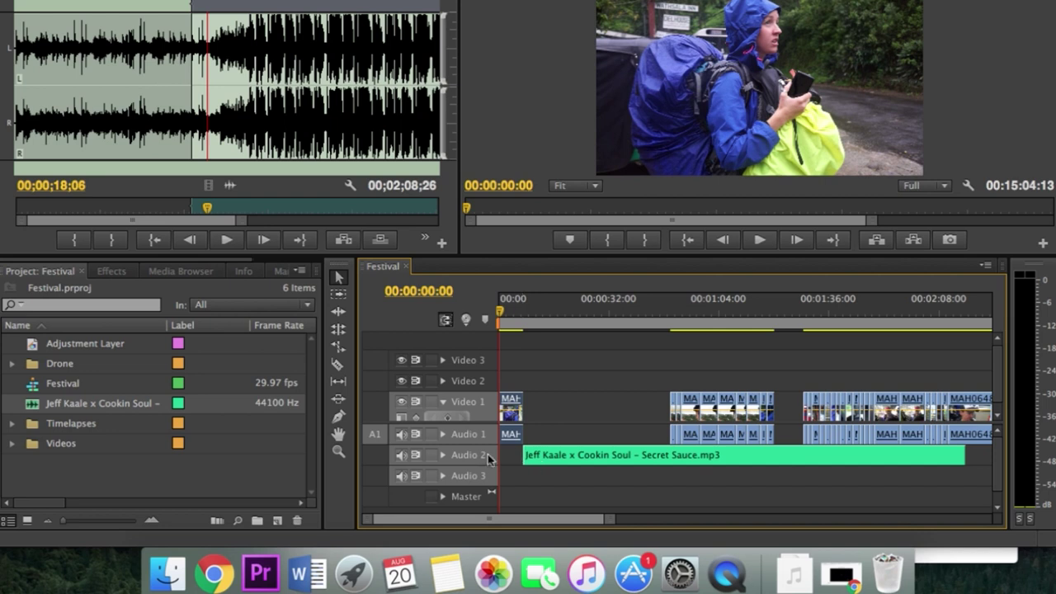
pyautogui.click(444, 455)
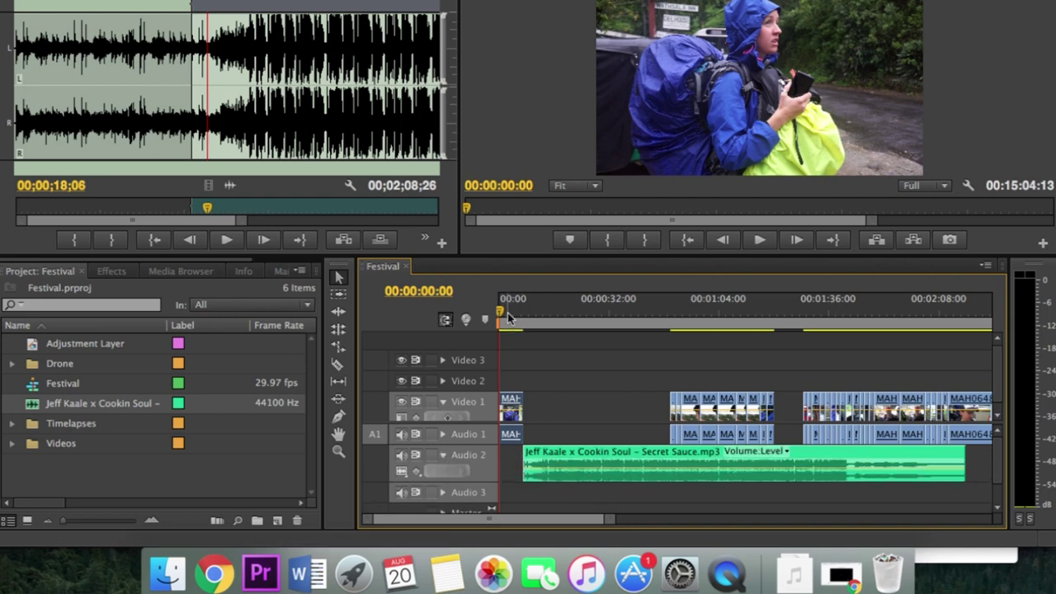
pyautogui.press('space')
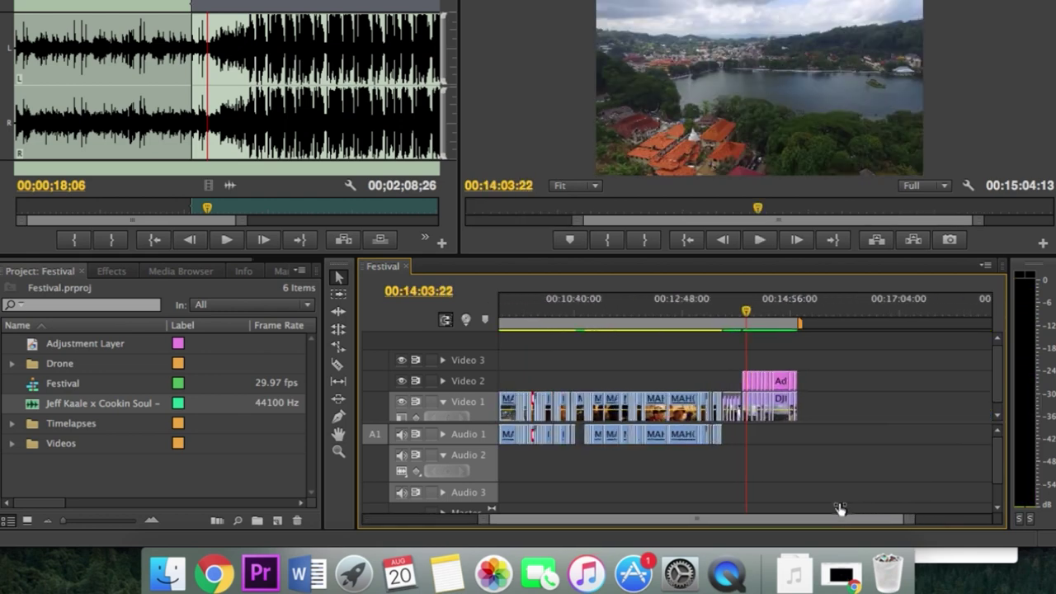
# Examine the drone clips near the end of the sequence for a shot to follow the opening clip.
pyautogui.press('=')
pyautogui.press('=')
pyautogui.press('=')
pyautogui.press('=')
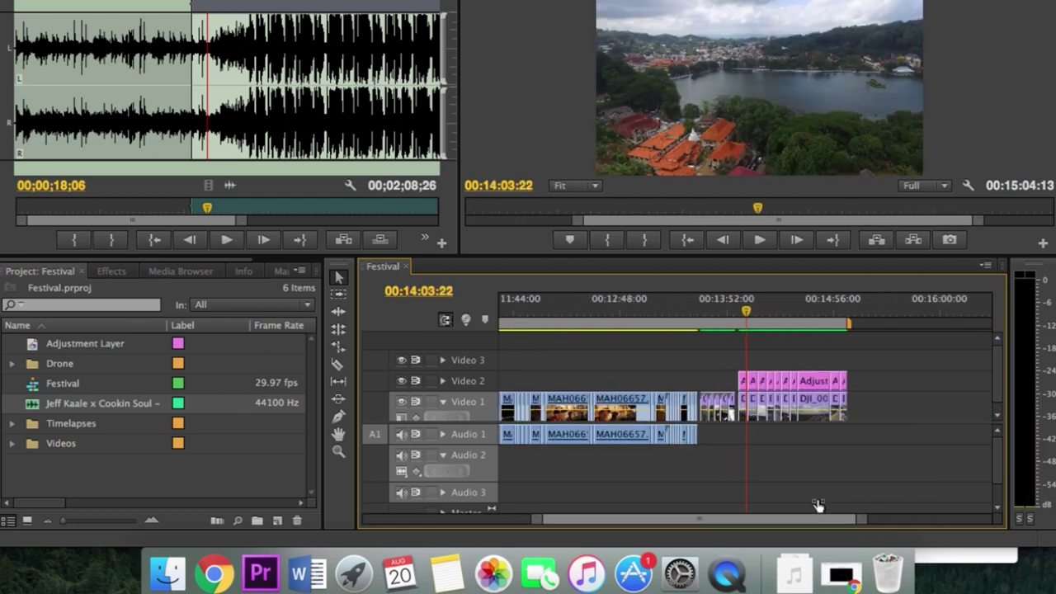
pyautogui.click(716, 312)
pyautogui.click(775, 313)
pyautogui.scroll(-2, 805, 371)
pyautogui.scroll(-3, 828, 347)
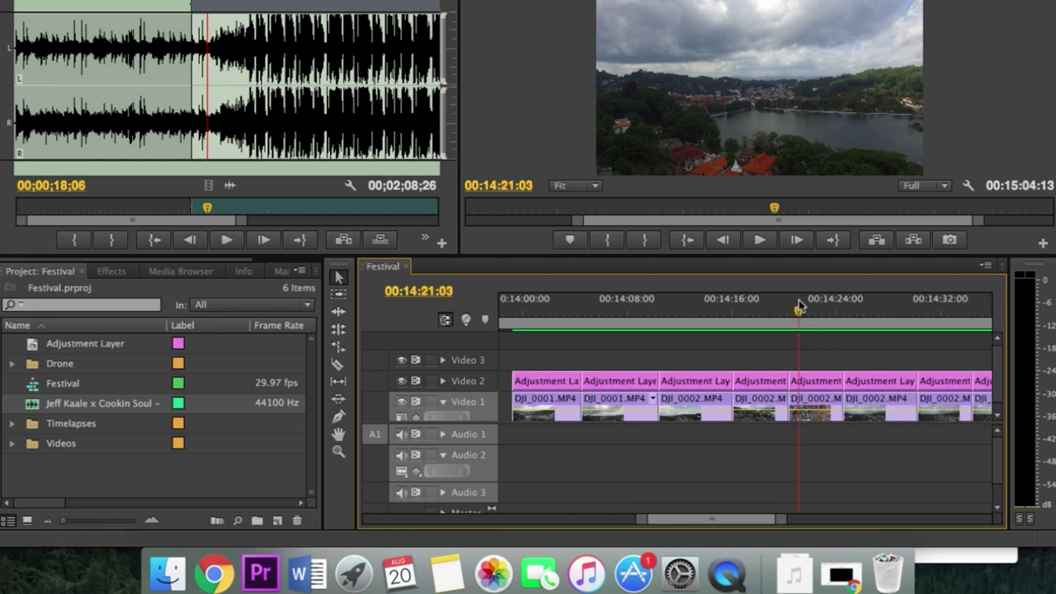
pyautogui.click(798, 307)
pyautogui.scroll(-5, 849, 333)
pyautogui.moveTo(739, 305); pyautogui.dragTo(702, 304)
pyautogui.scroll(3, 705, 303)
pyautogui.click(706, 303)
pyautogui.scroll(5, 602, 354)
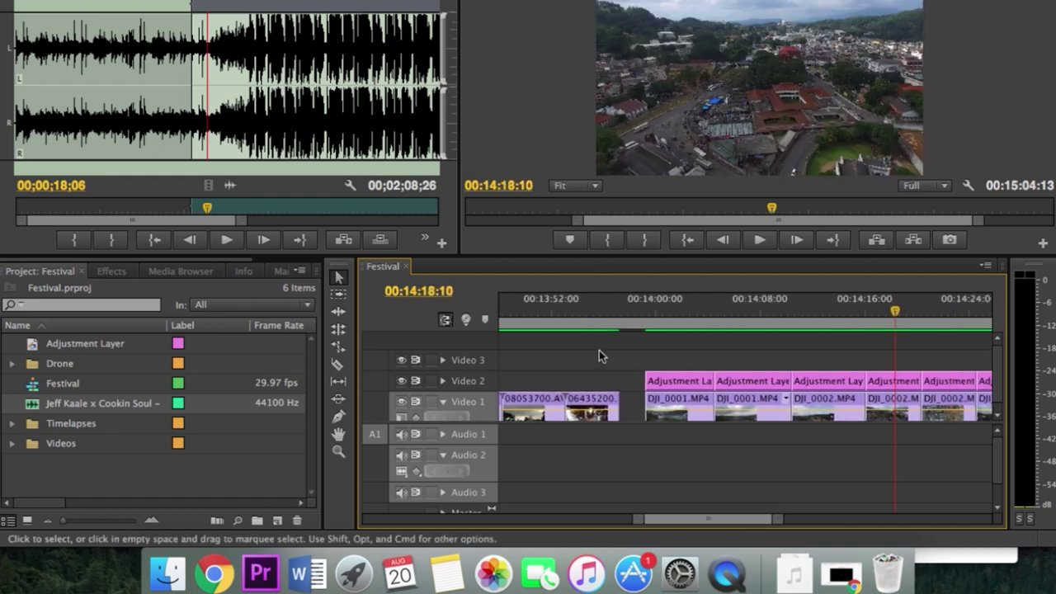
# Cut the first DJI_0002.MP4 clip with its adjustment layer and paste it directly after the opening clip at the start of the music.
pyautogui.scroll(-1, 601, 357)
pyautogui.click(786, 308)
pyautogui.click(788, 382)
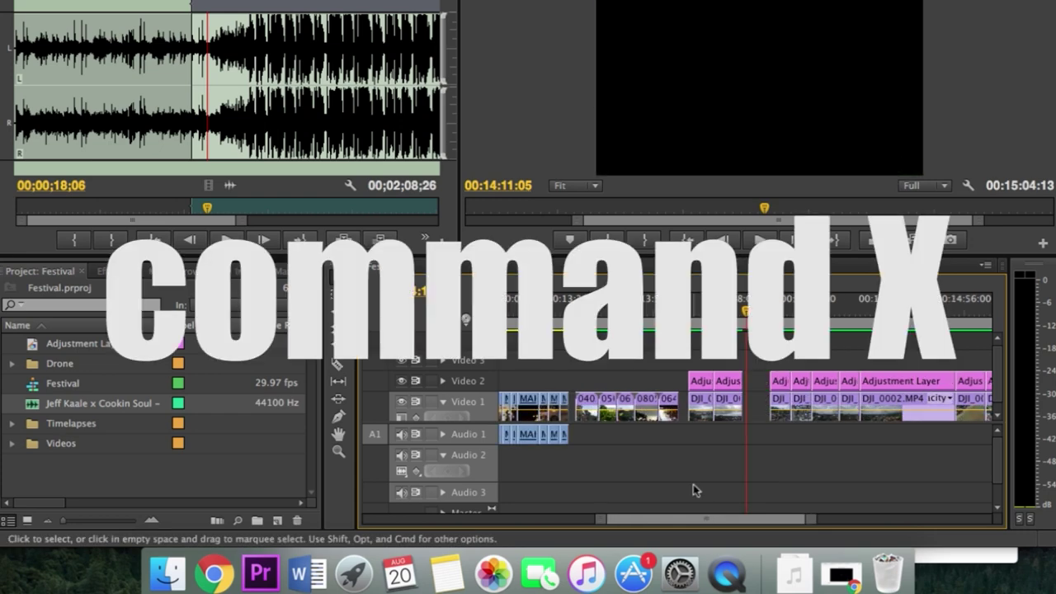
pyautogui.press('cmd+x')
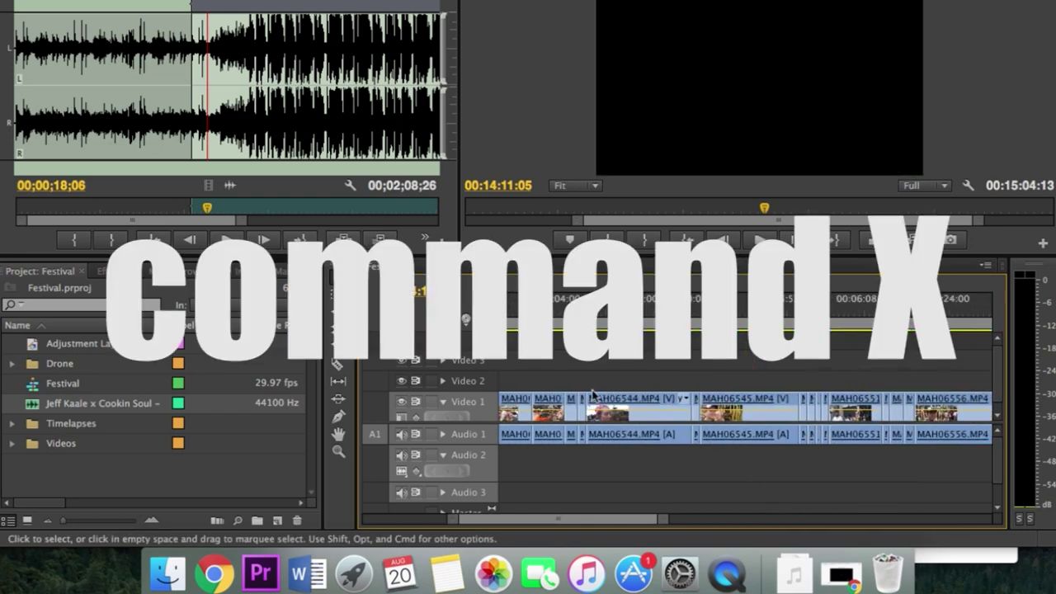
pyautogui.press('super+v')
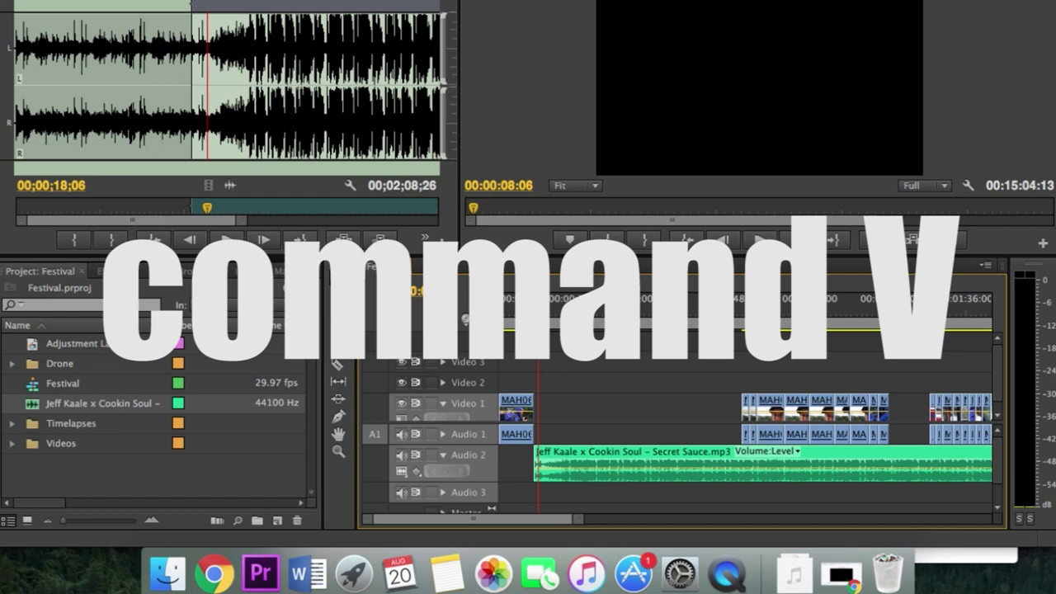
pyautogui.press('super+v')
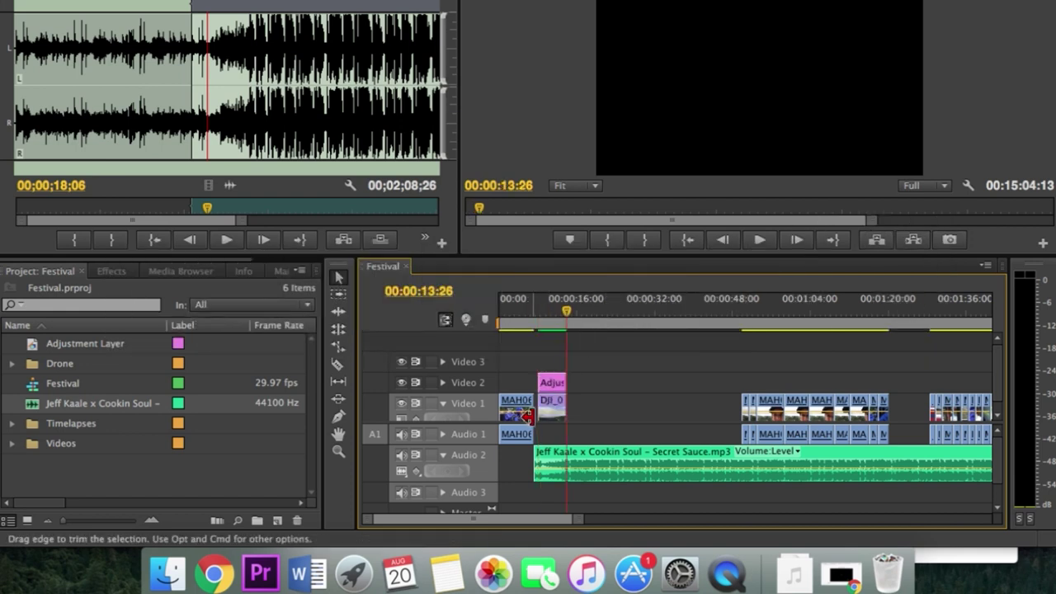
pyautogui.click(526, 307)
pyautogui.moveTo(572, 519); pyautogui.dragTo(520, 519)
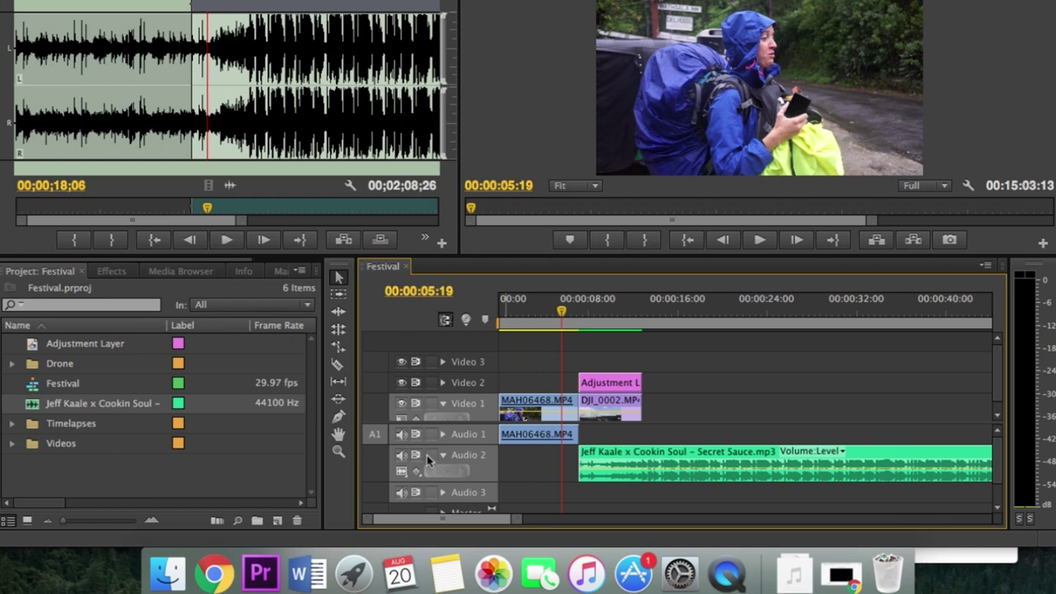
# Lock the Audio 2 music track and play the transition from the opening clip into the drone shot.
pyautogui.click(430, 456)
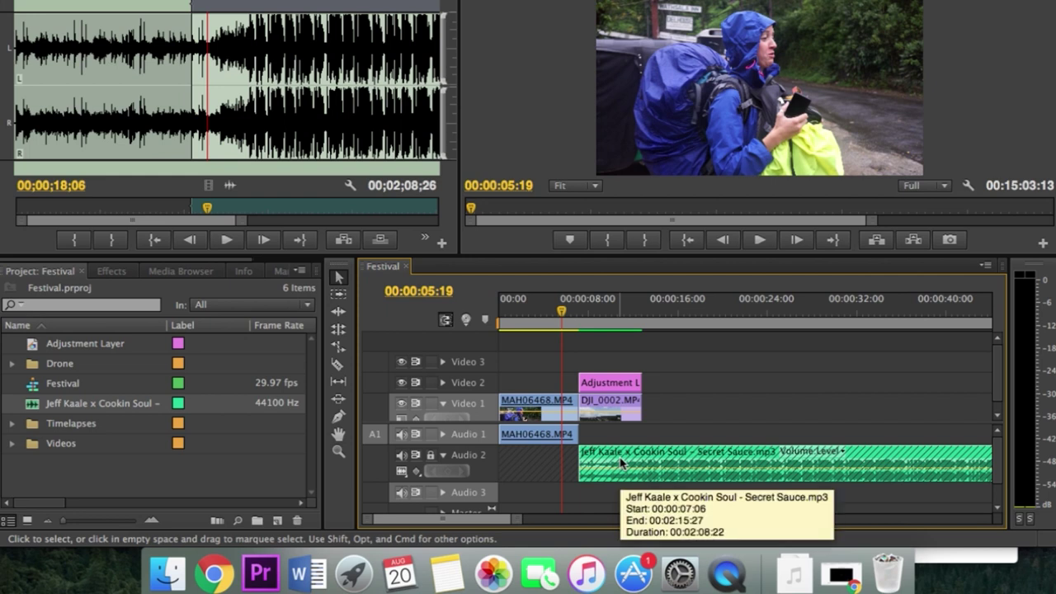
pyautogui.press('space')
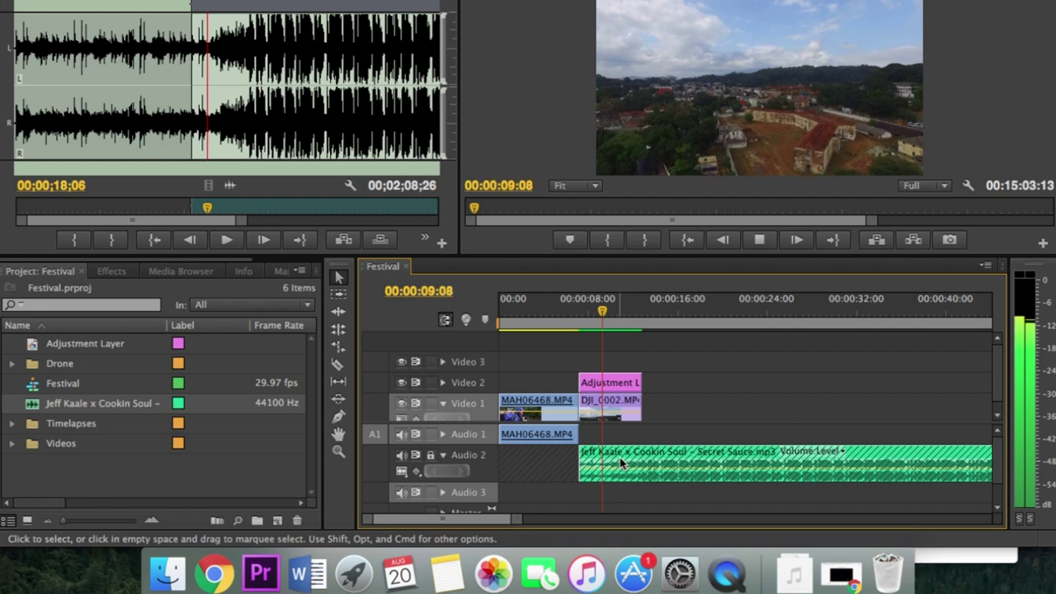
pyautogui.press('space')
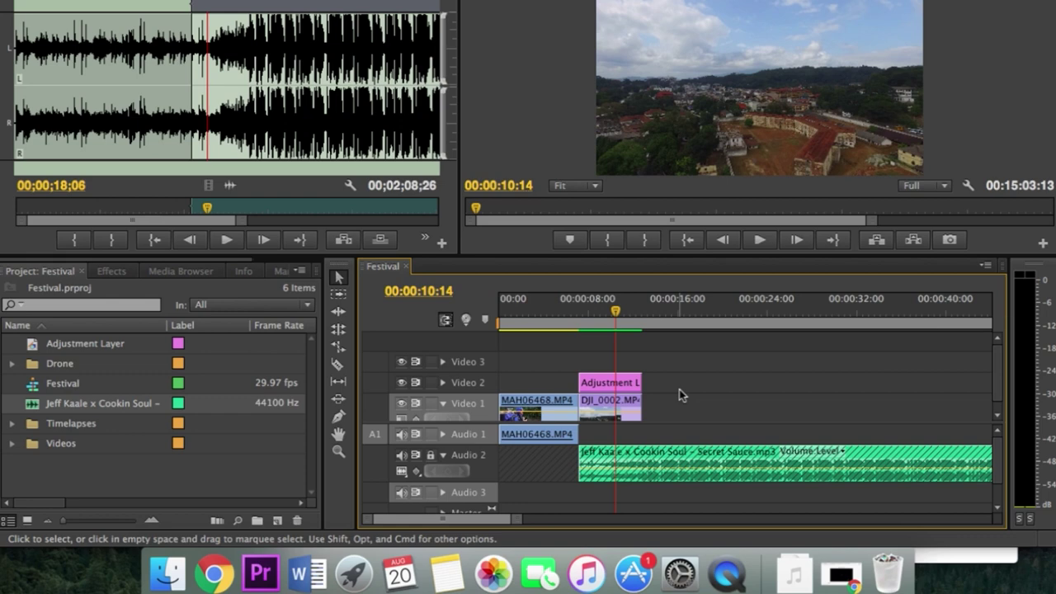
# Try ripple-trimming the drone clip and its adjustment layer at 00:00:10:14 from either side, undoing the trims.
pyautogui.press('q')
pyautogui.press('w')
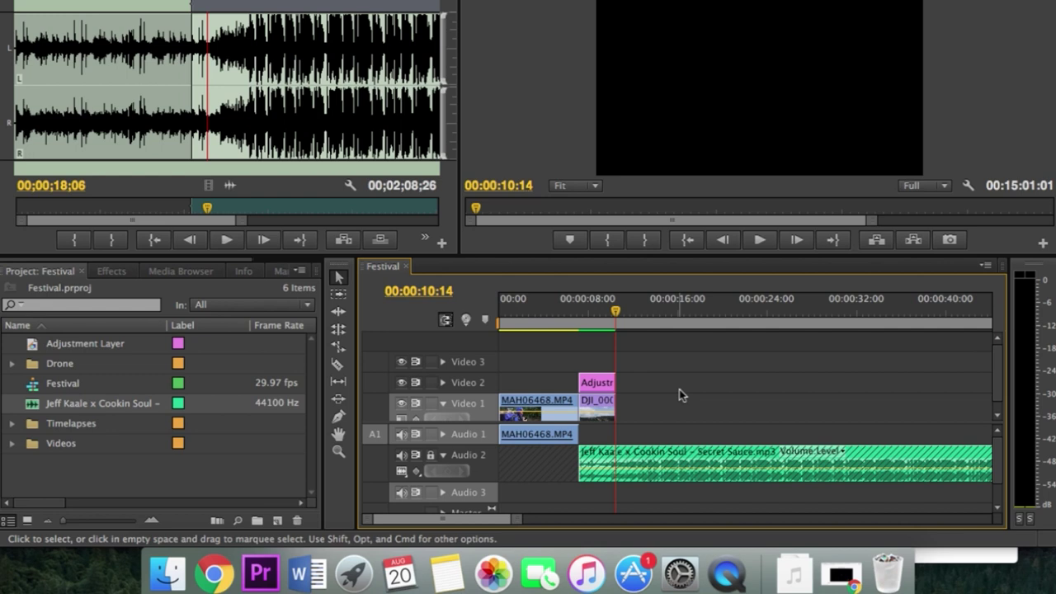
pyautogui.press('super+z')
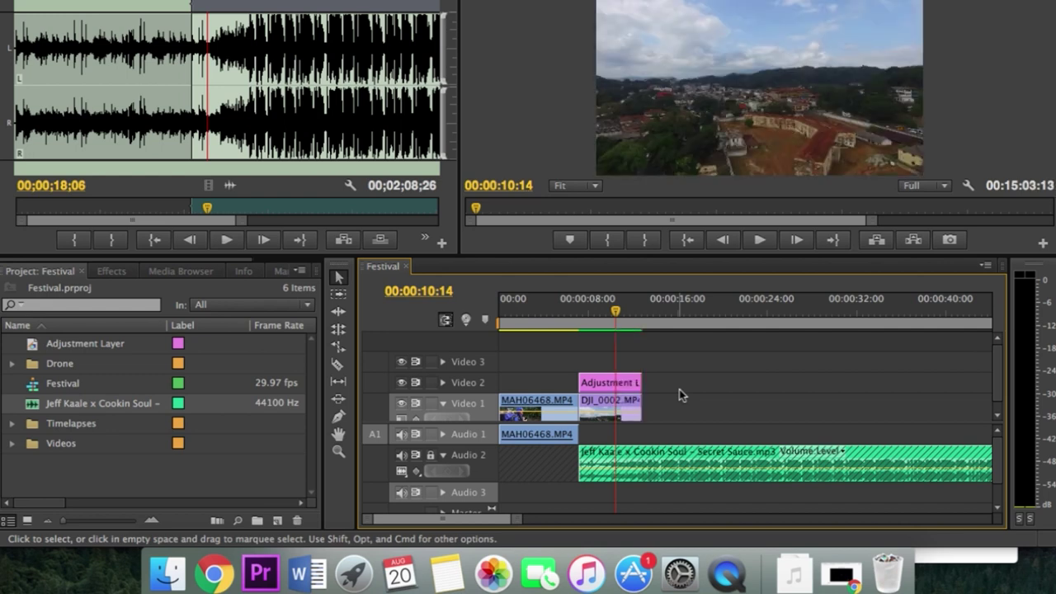
pyautogui.press('q')
pyautogui.press('super+z')
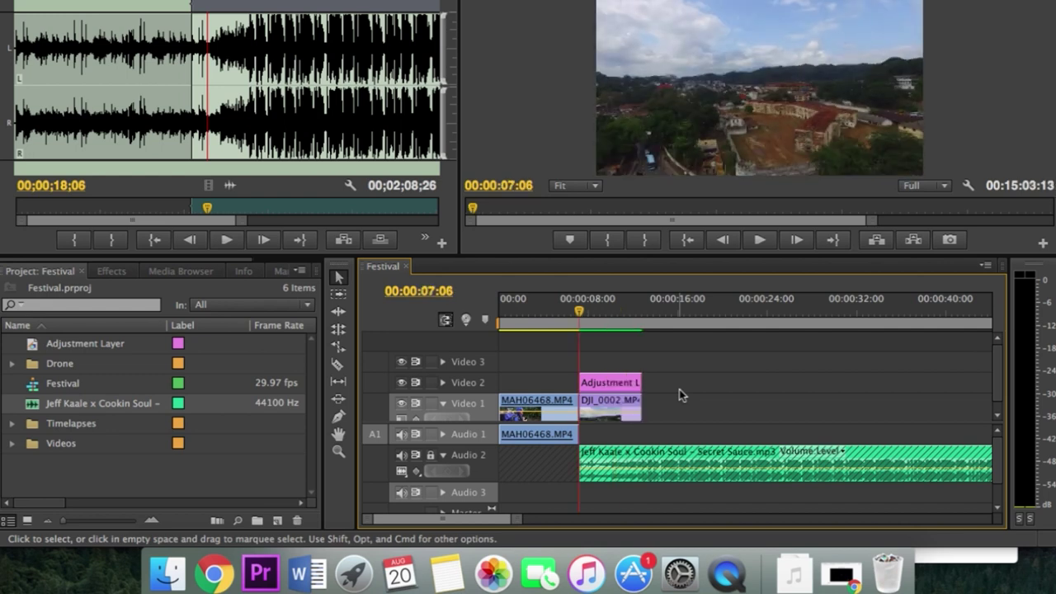
# Trim the end of the first drone clip and its adjustment layer to the beat near 00:00:10:24, and play back the cut.
pyautogui.press('space')
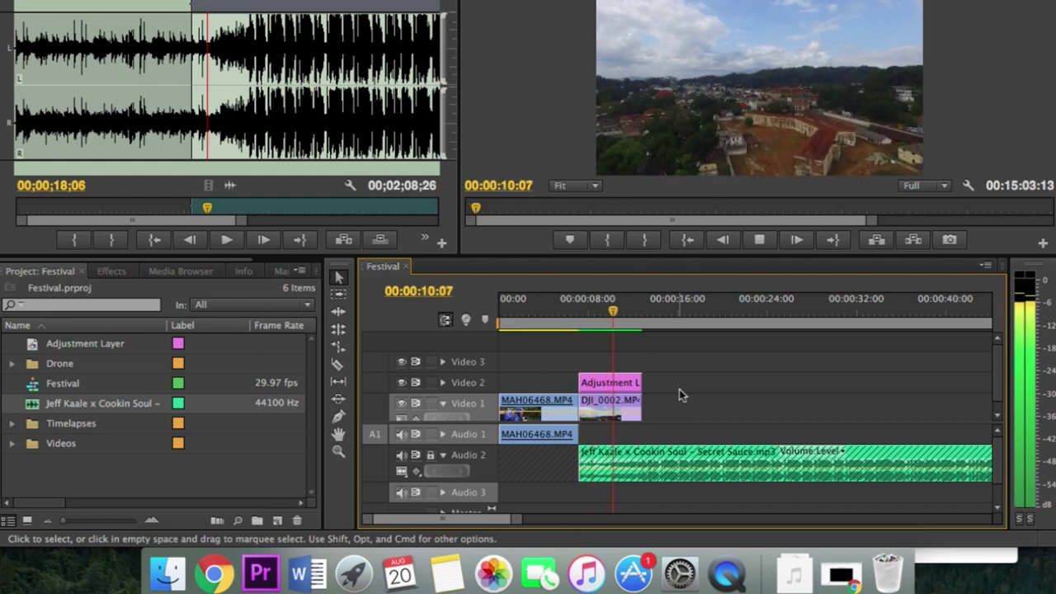
pyautogui.press('space')
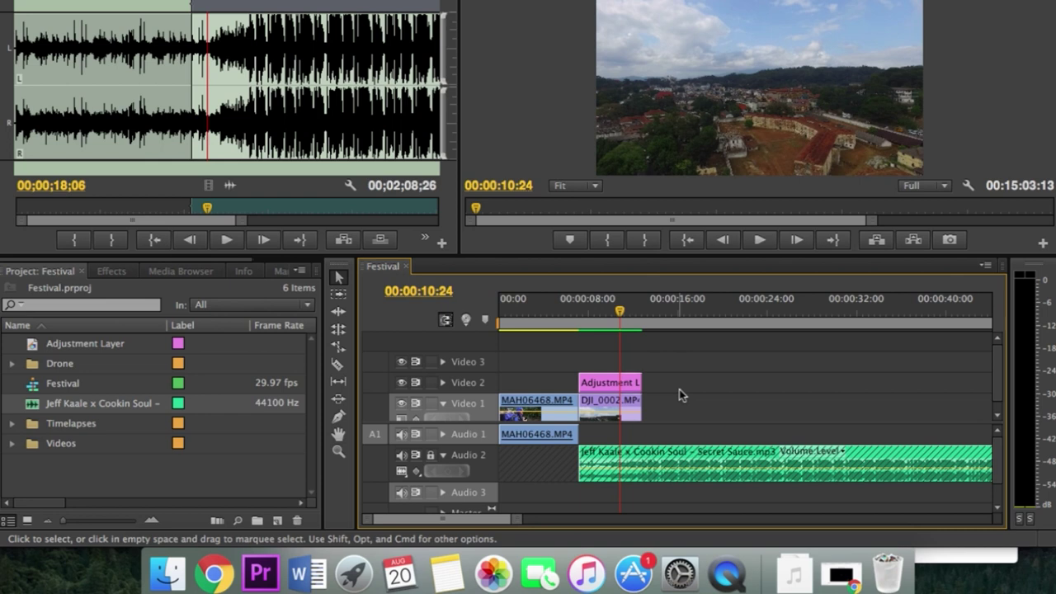
pyautogui.press('shift+super+z')
pyautogui.click(568, 310)
pyautogui.press('space')
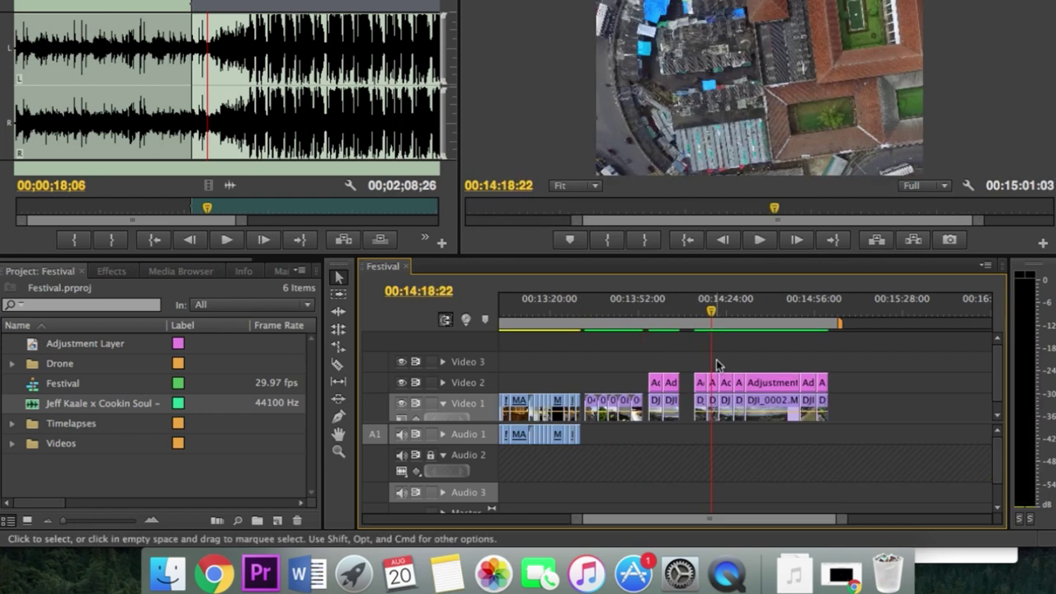
# Move the drone clip at 00:14:18:22 with its adjustment layer directly after the first drone shot and trim its end to the beat.
pyautogui.moveTo(713, 382); pyautogui.dragTo(714, 371)
pyautogui.press('Delete')
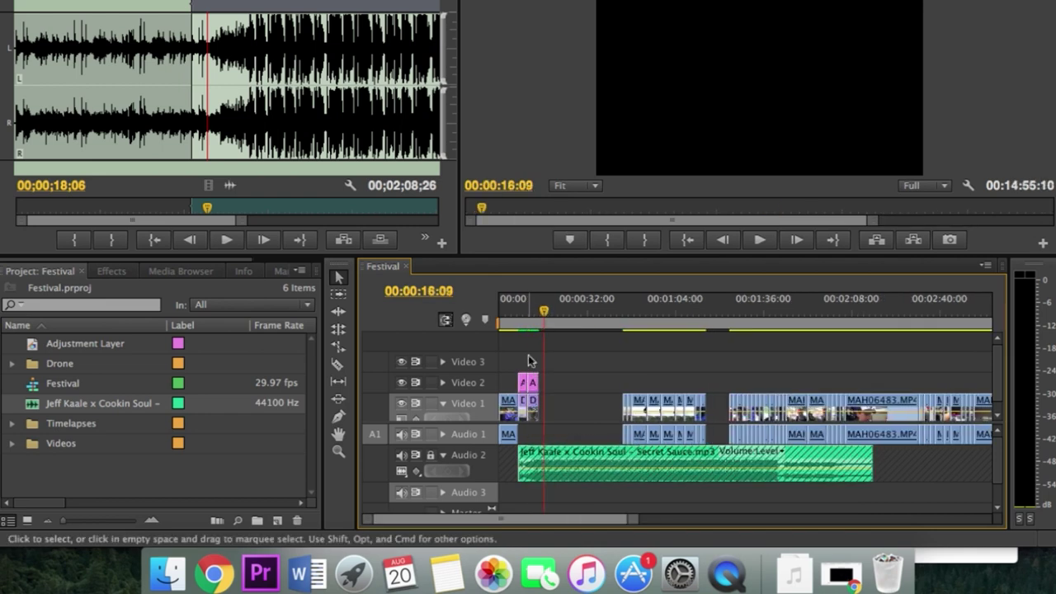
pyautogui.click(526, 309)
pyautogui.press('space')
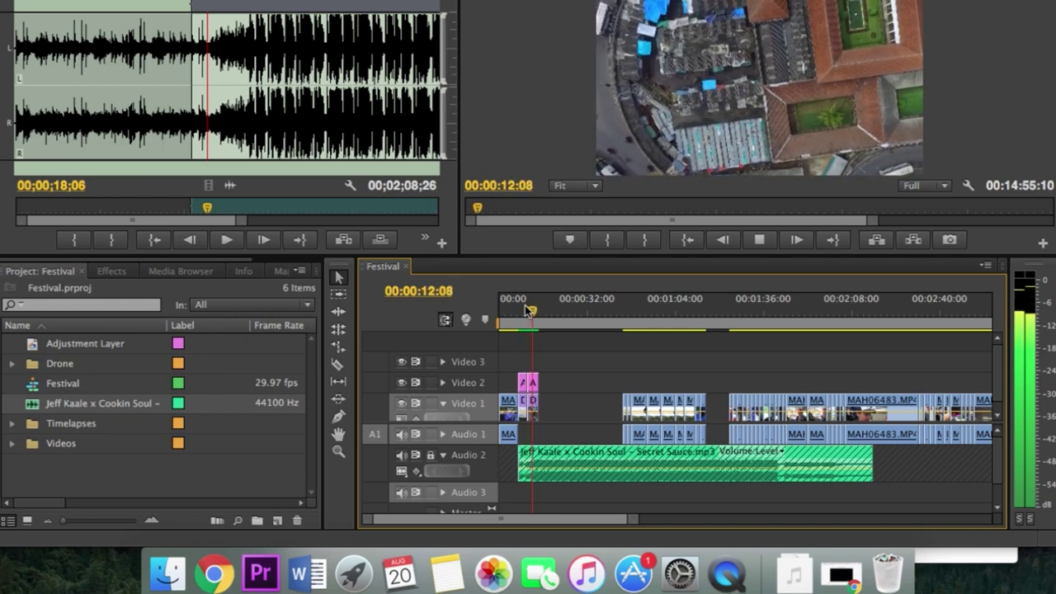
pyautogui.press('space')
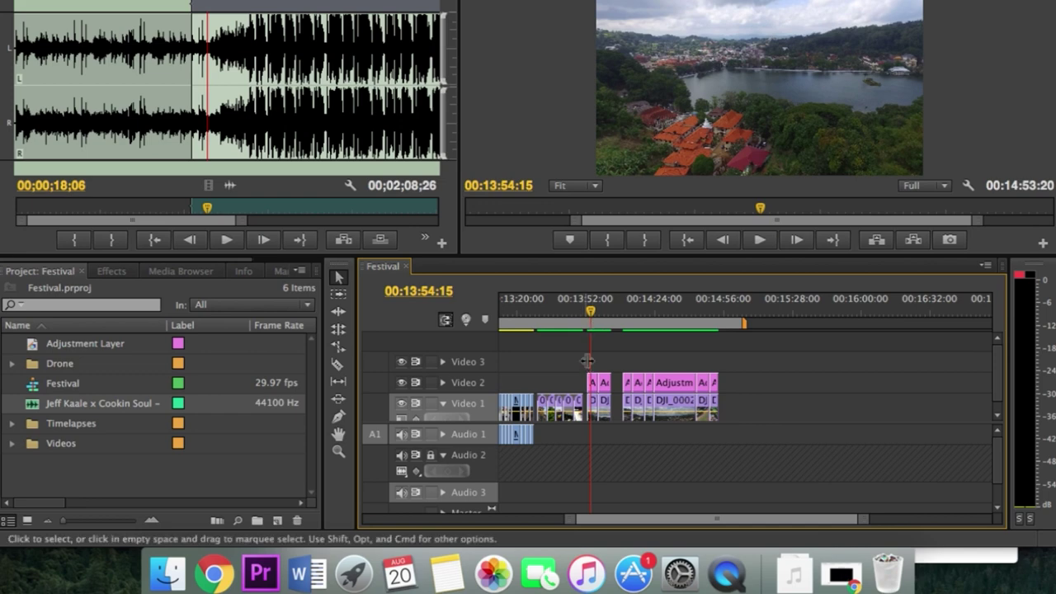
# Move the lake drone clip at 00:13:54:15 with its adjustment layer directly after the second drone shot and play it against the music.
pyautogui.moveTo(589, 361); pyautogui.dragTo(573, 360)
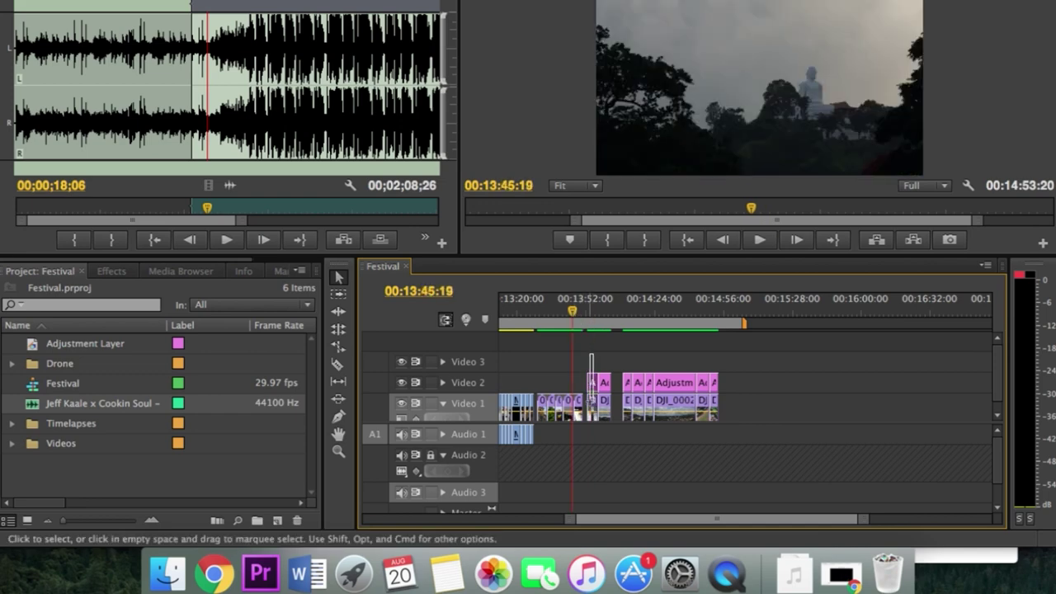
pyautogui.hscroll(-10, 589, 406)
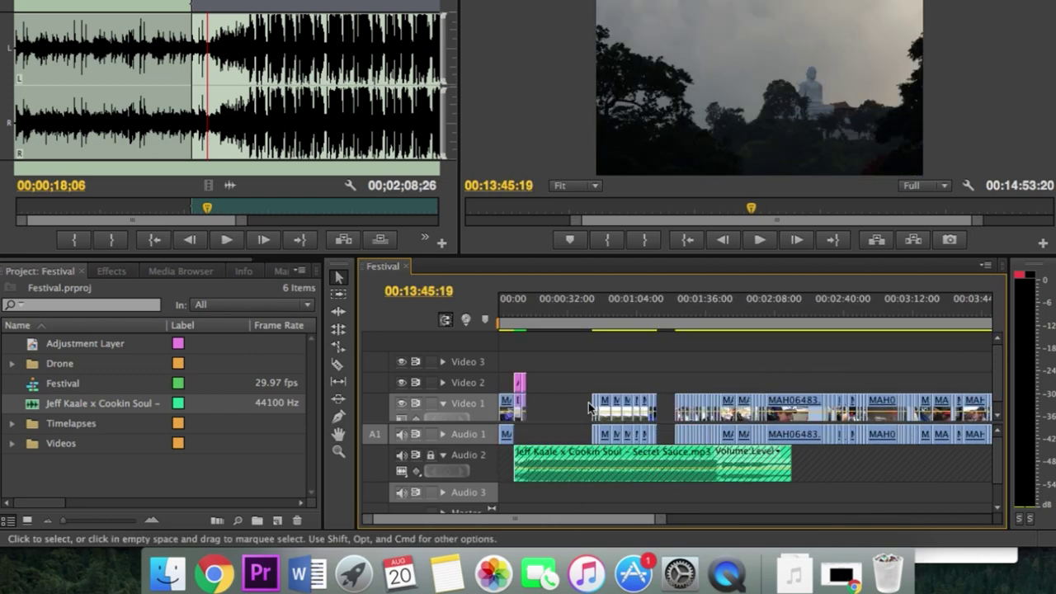
pyautogui.click(531, 319)
pyautogui.press('super+v')
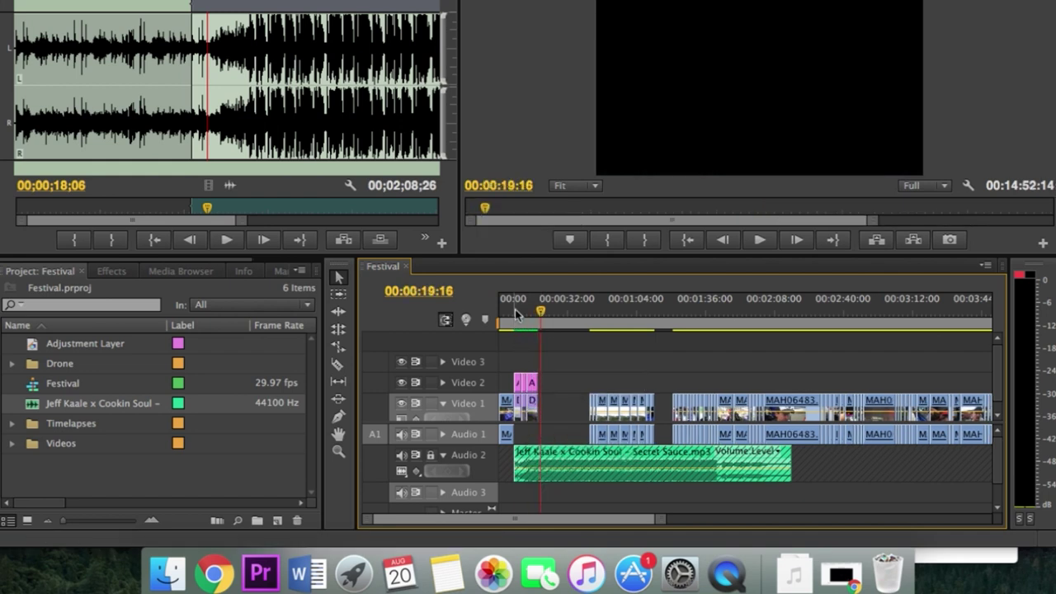
pyautogui.click(523, 306)
pyautogui.press('space')
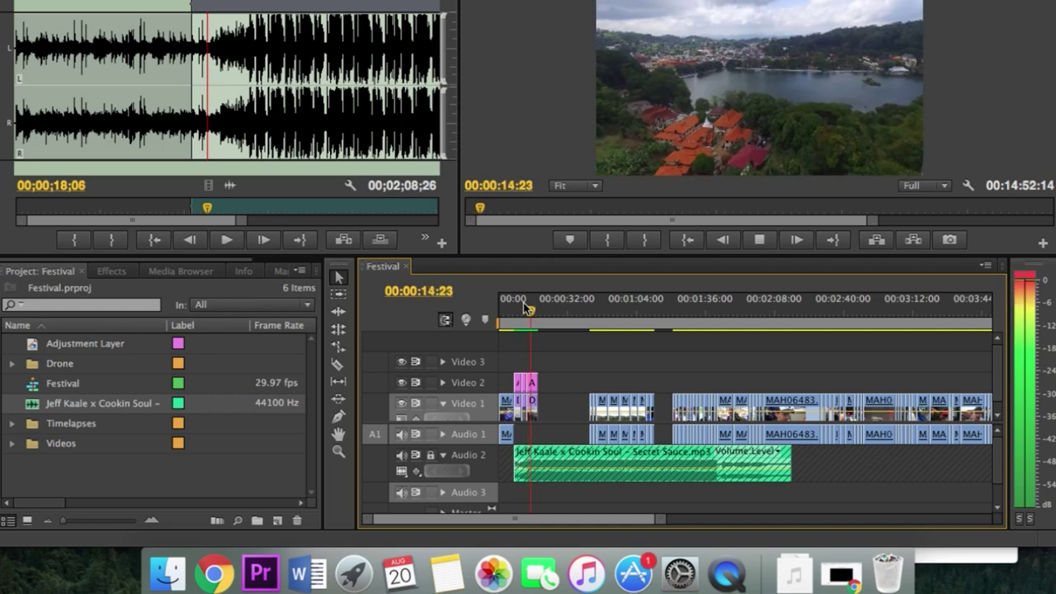
# Trim the end of the lake drone clip and its adjustment layer to the beat at 00:00:16:06 and close the gap that follows.
pyautogui.press('space')
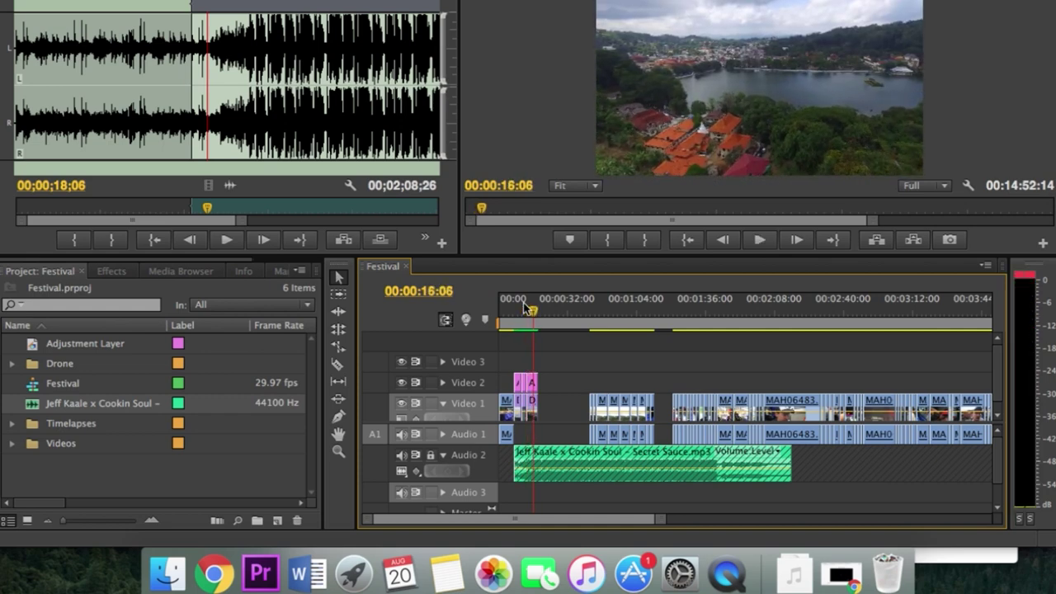
pyautogui.press('super+z')
pyautogui.scroll(-1, 575, 366)
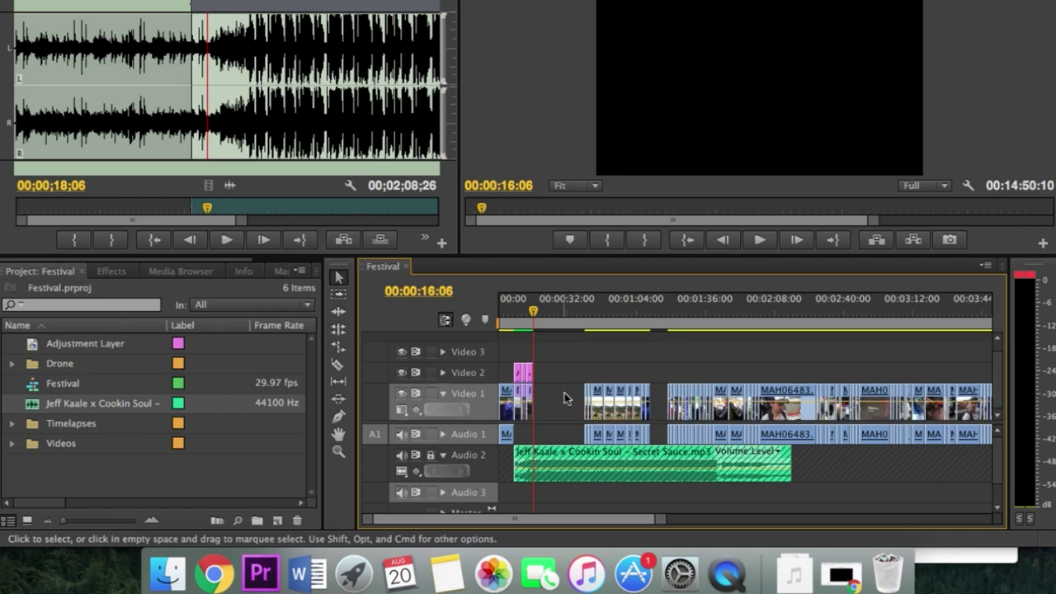
pyautogui.press('Delete')
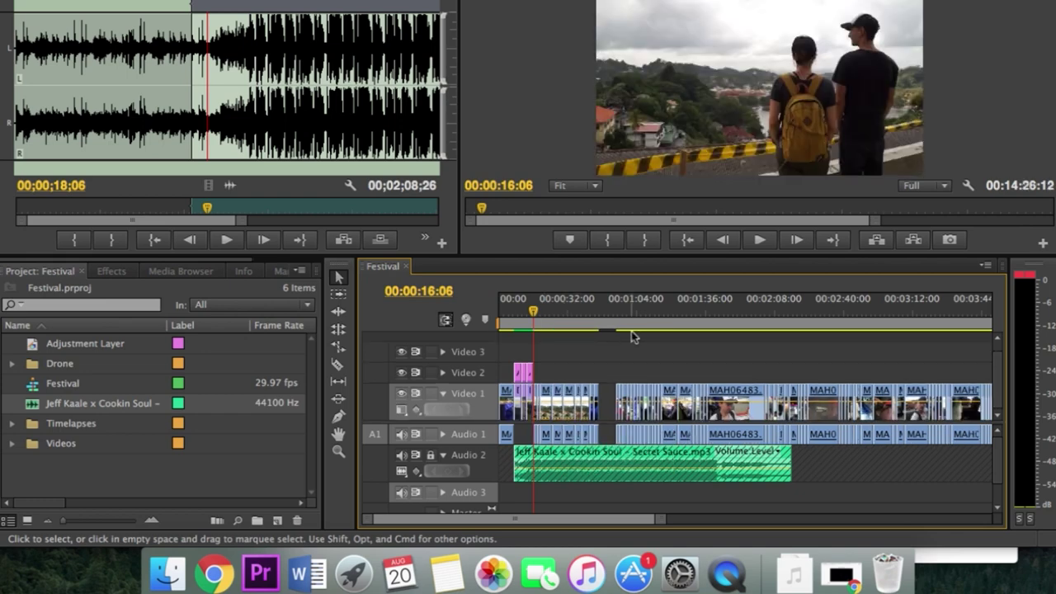
# Unlock Audio 2, expand Audio 1 to show its waveforms, and adjust the music clip's gain by -3 dB.
pyautogui.moveTo(660, 520); pyautogui.dragTo(596, 519)
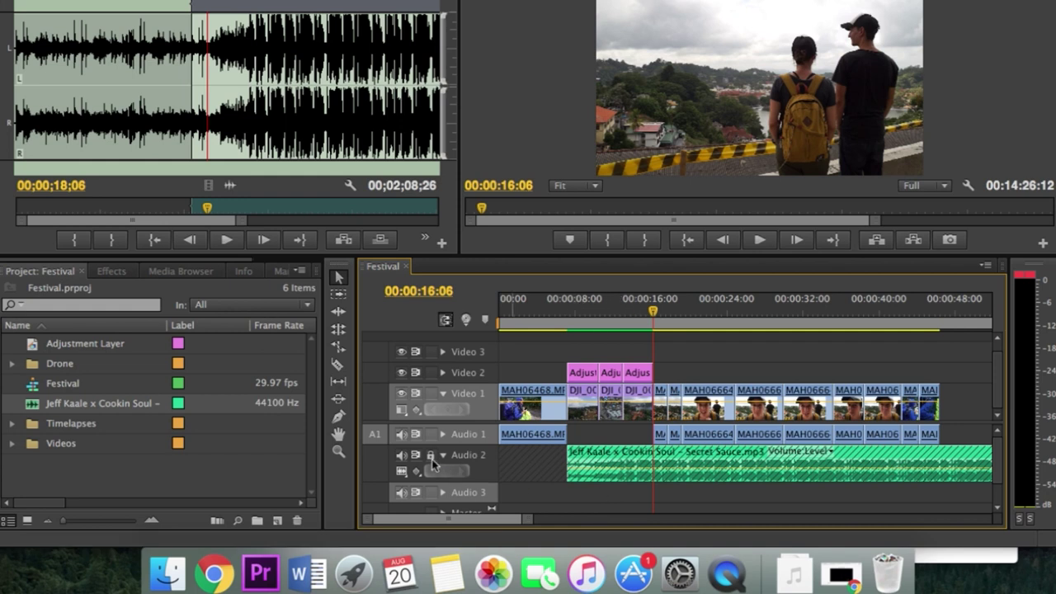
pyautogui.click(430, 456)
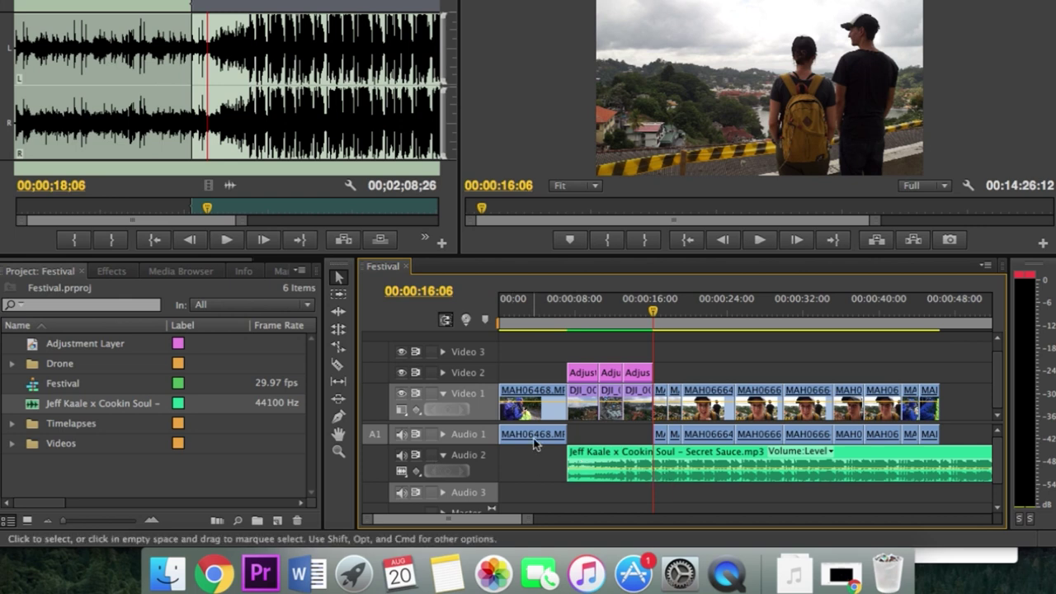
pyautogui.click(442, 435)
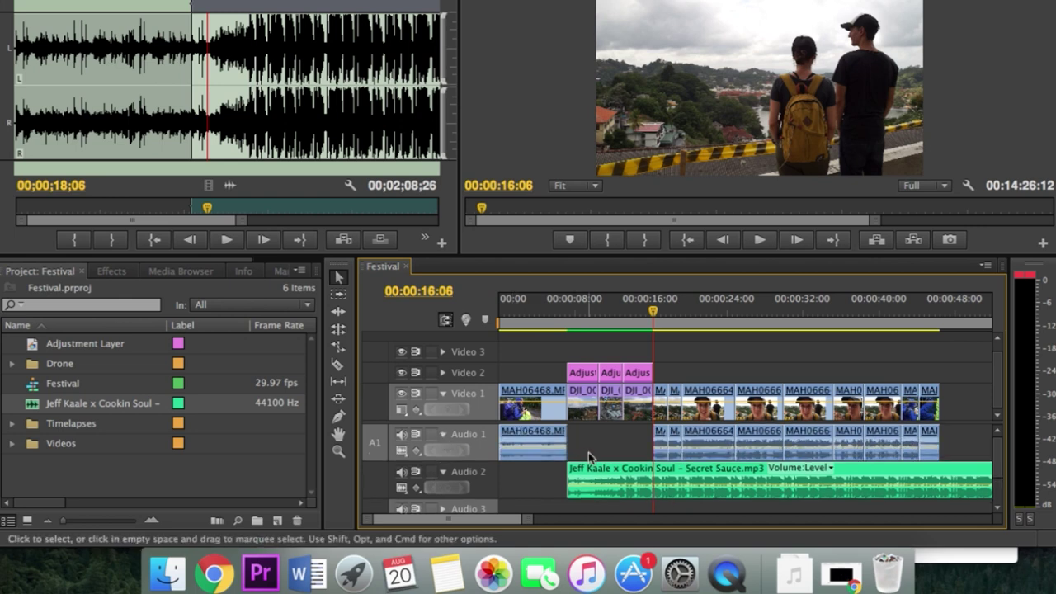
pyautogui.click(698, 481)
pyautogui.rightClick(698, 482)
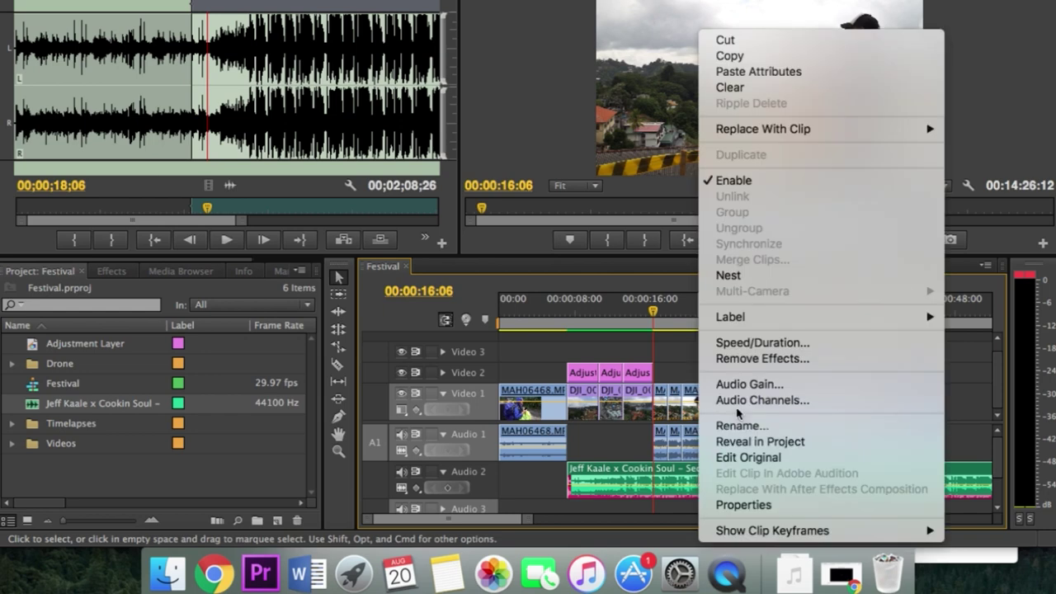
pyautogui.click(747, 385)
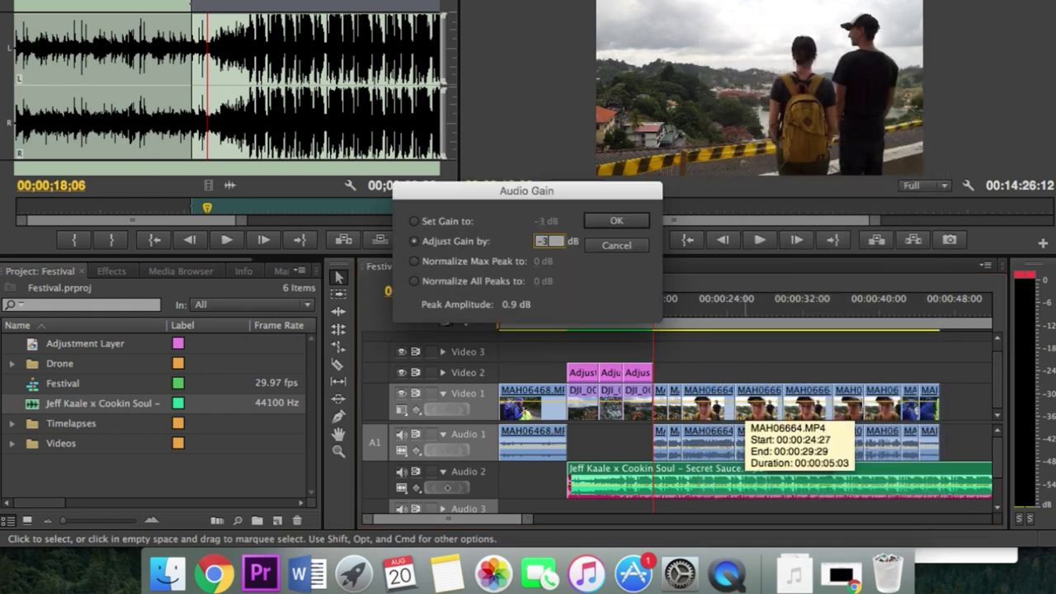
pyautogui.press('Return')
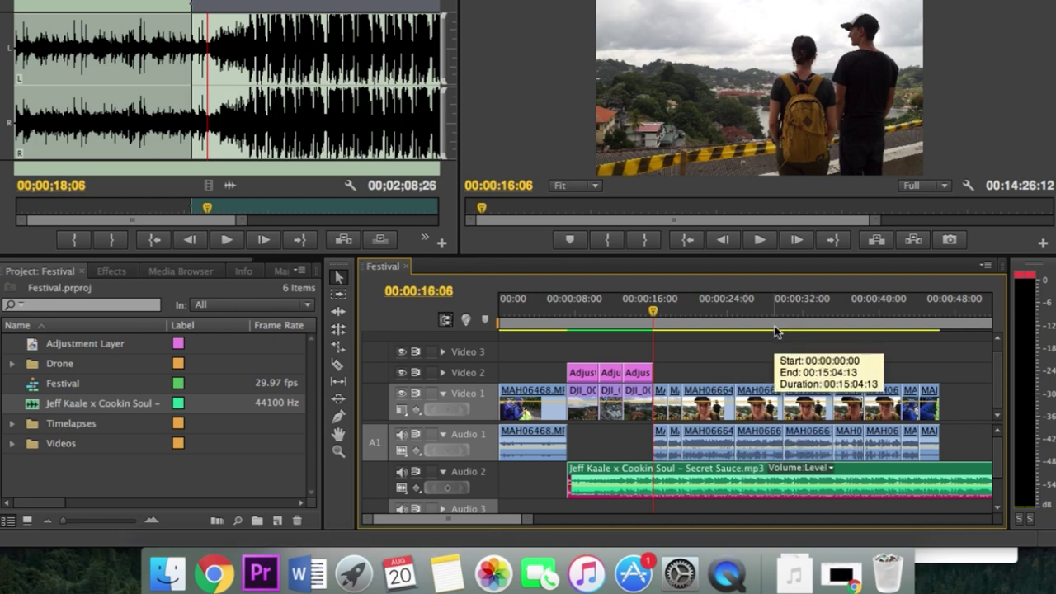
# Play on into the talking shot and split the music at 00:00:19:25, where the speech starts.
pyautogui.press('space')
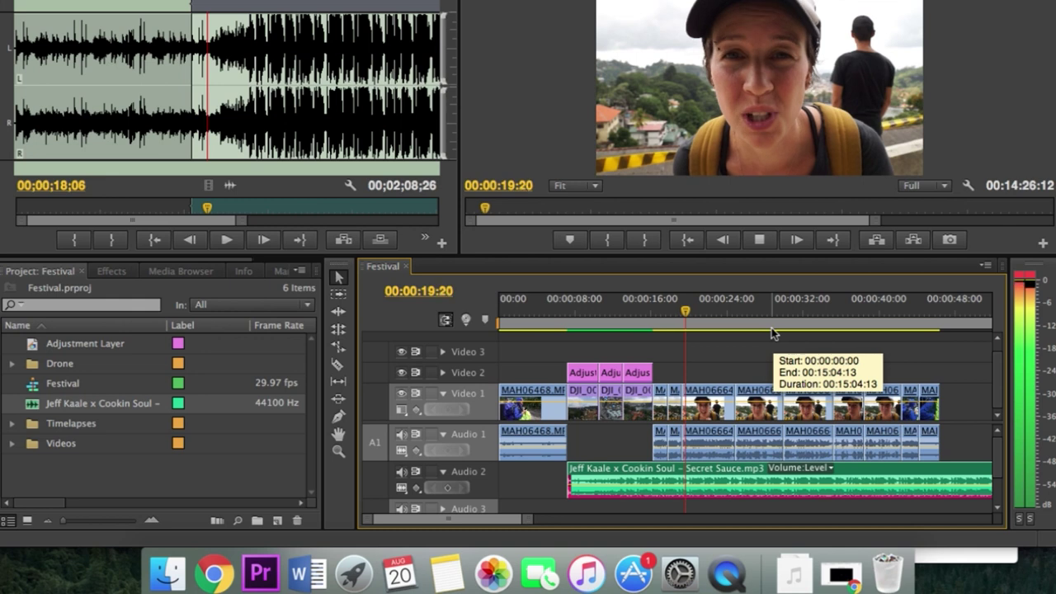
pyautogui.press('space')
pyautogui.press('c')
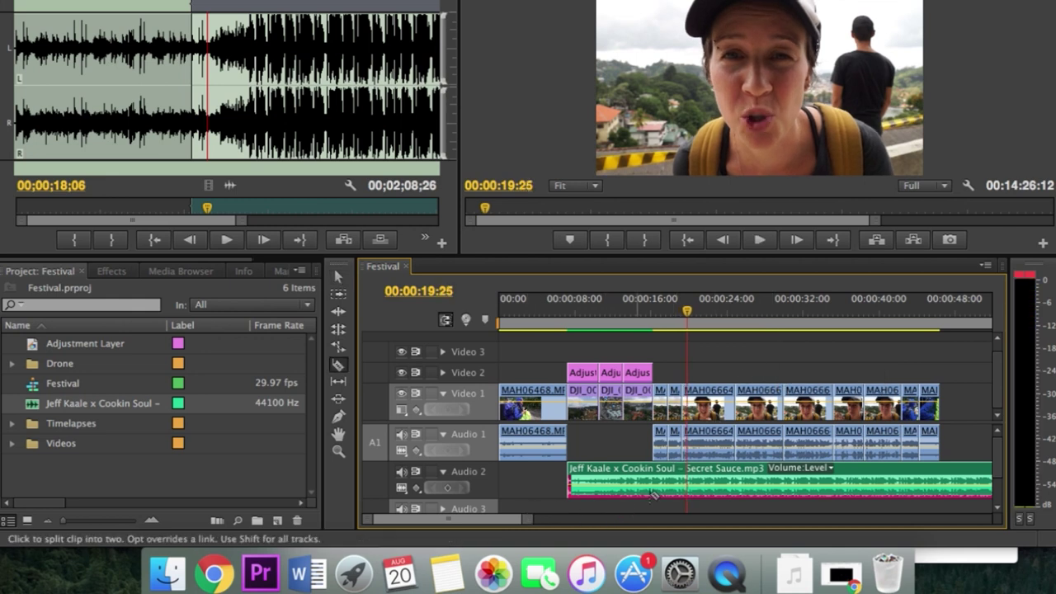
pyautogui.click(686, 470)
pyautogui.press('v')
# Adjust the audio gain of the music section after the cut by -14 dB.
pyautogui.click(719, 471)
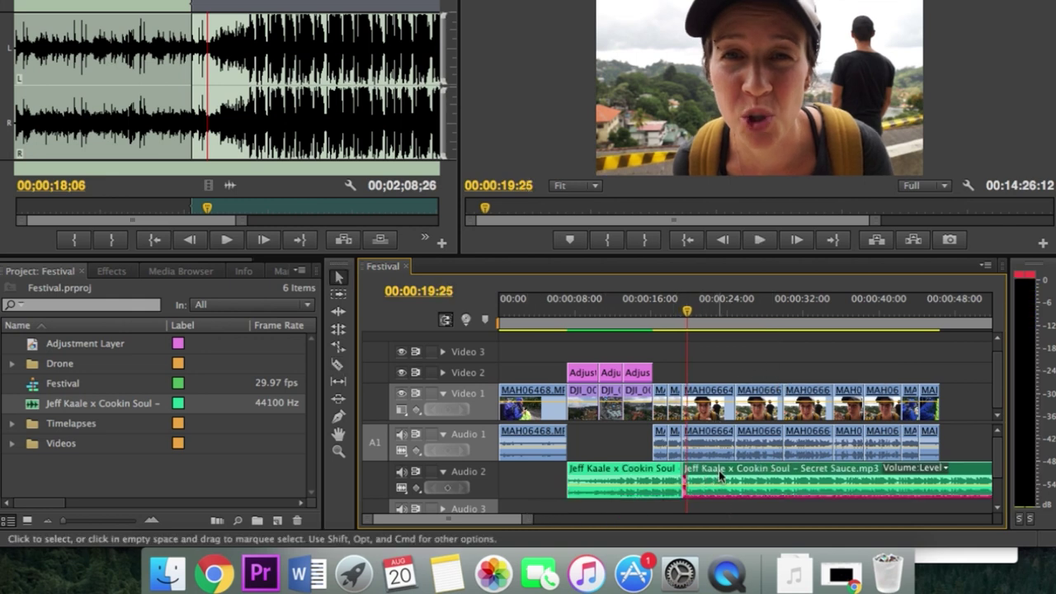
pyautogui.rightClick(719, 471)
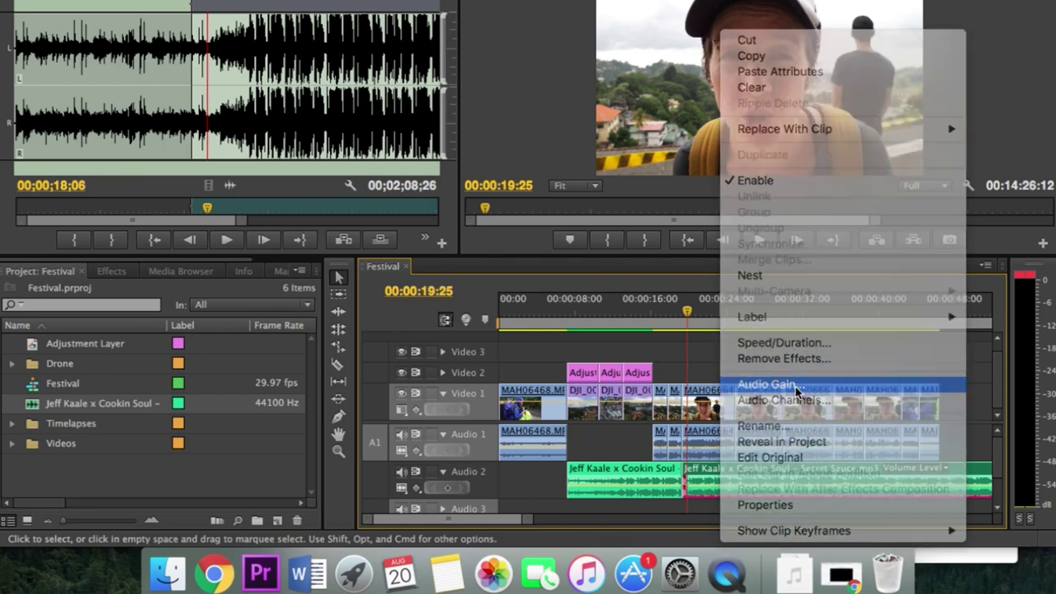
pyautogui.click(797, 388)
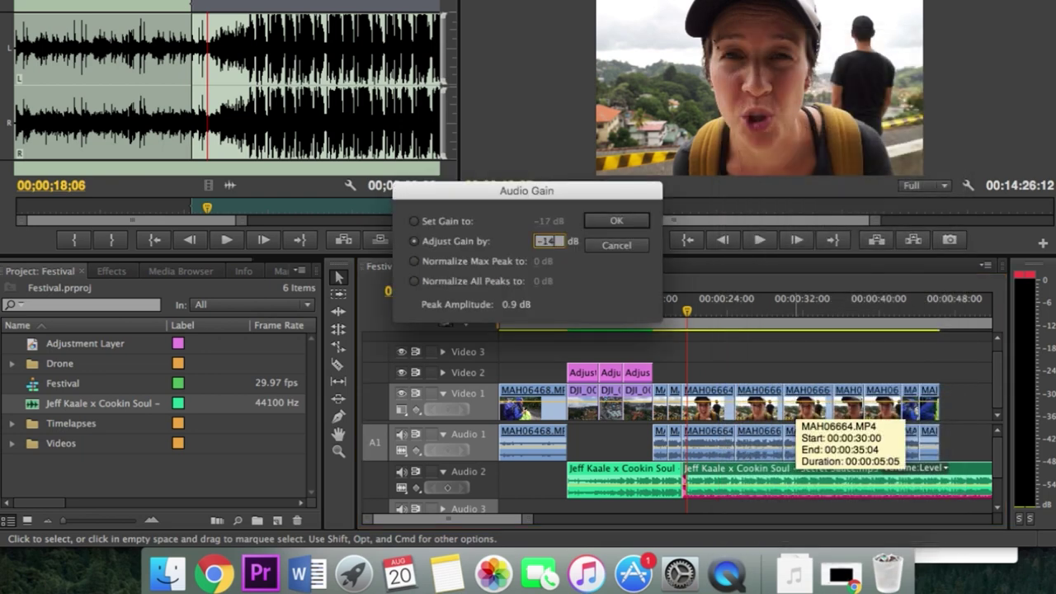
pyautogui.press('Return')
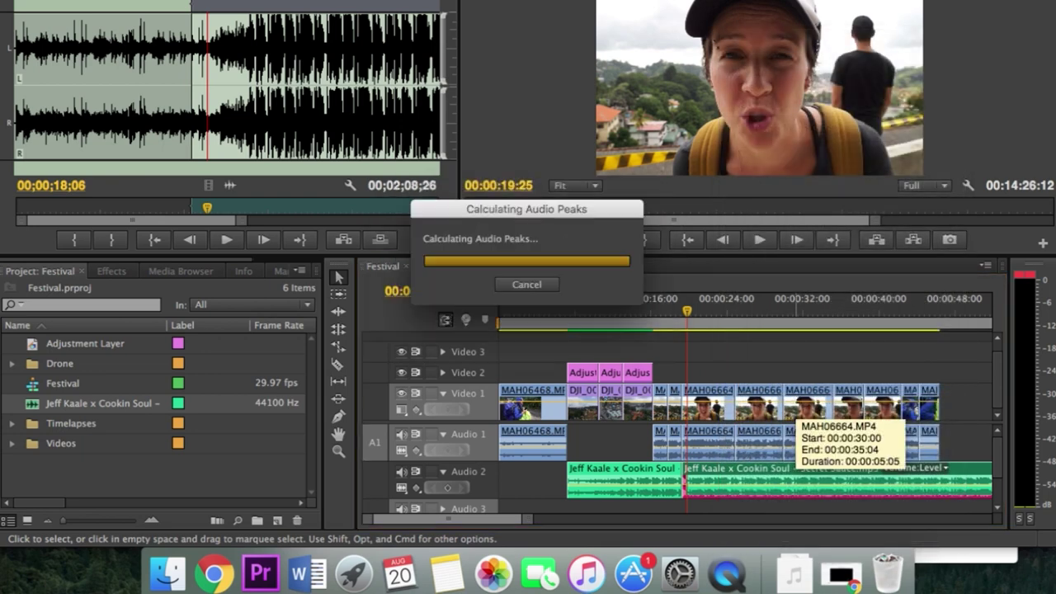
# Find the Constant Gain crossfade and apply it at the cut between the two music sections on Audio 2.
pyautogui.click(112, 271)
pyautogui.click(88, 289)
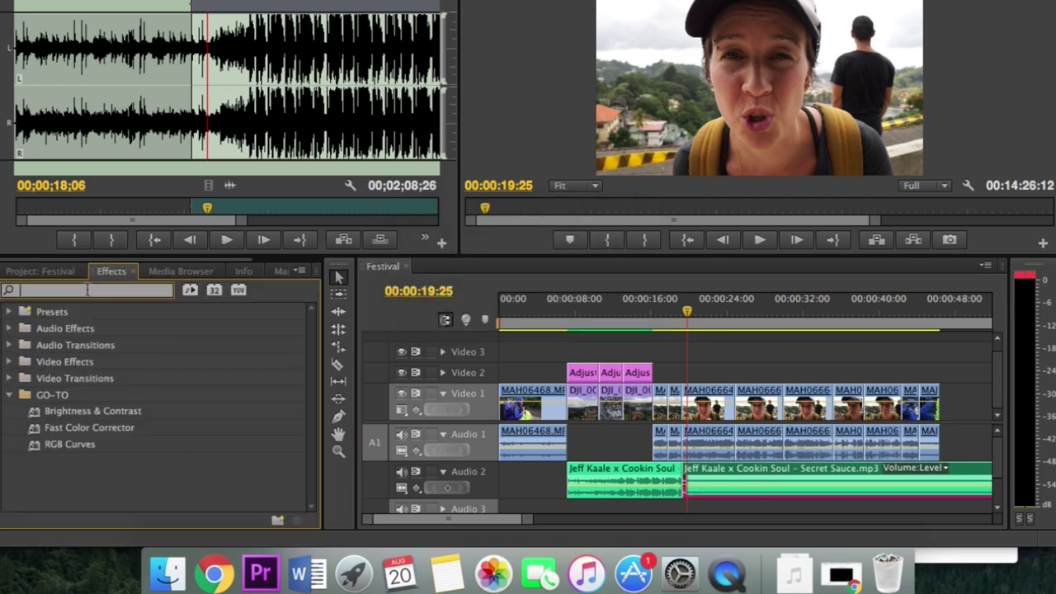
pyautogui.write('const')
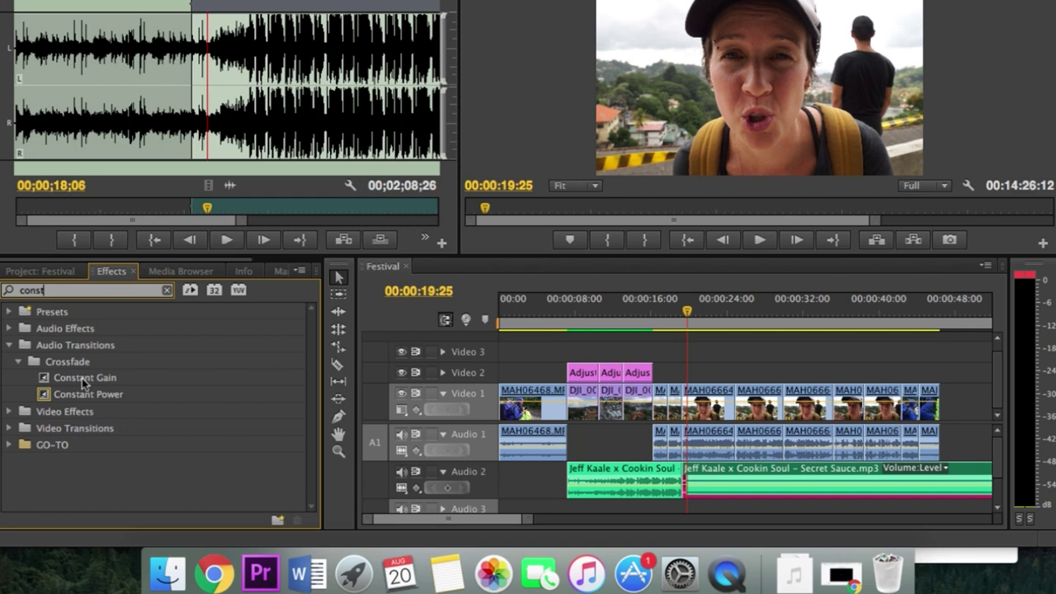
pyautogui.moveTo(81, 378); pyautogui.dragTo(779, 506)
pyautogui.moveTo(715, 499); pyautogui.dragTo(690, 486)
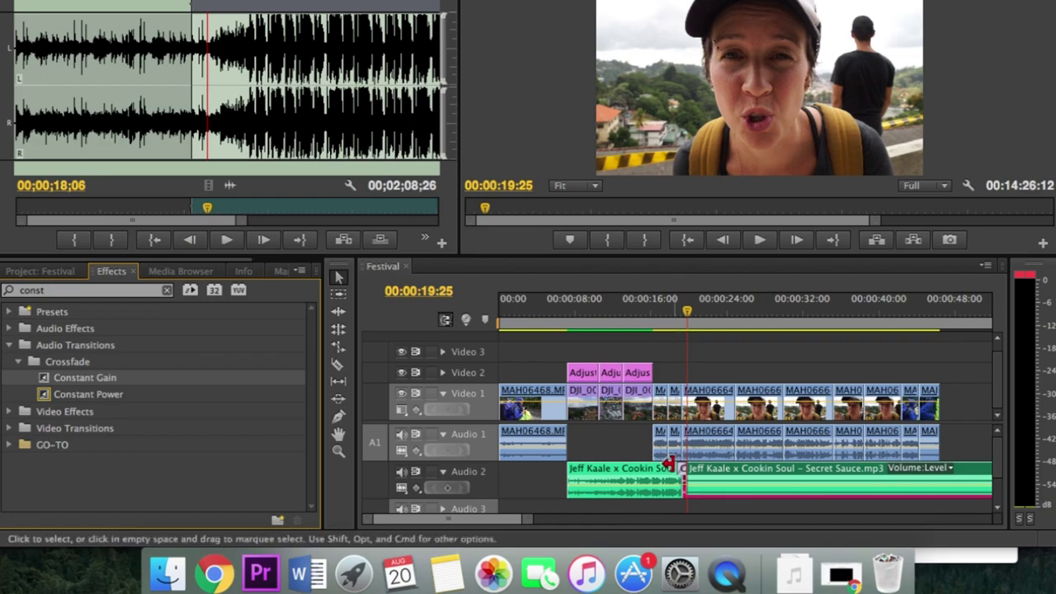
# Trim the end of the MAH06494.MP4 clip back to the end of the music at 00:02:16:08.
pyautogui.click(663, 405)
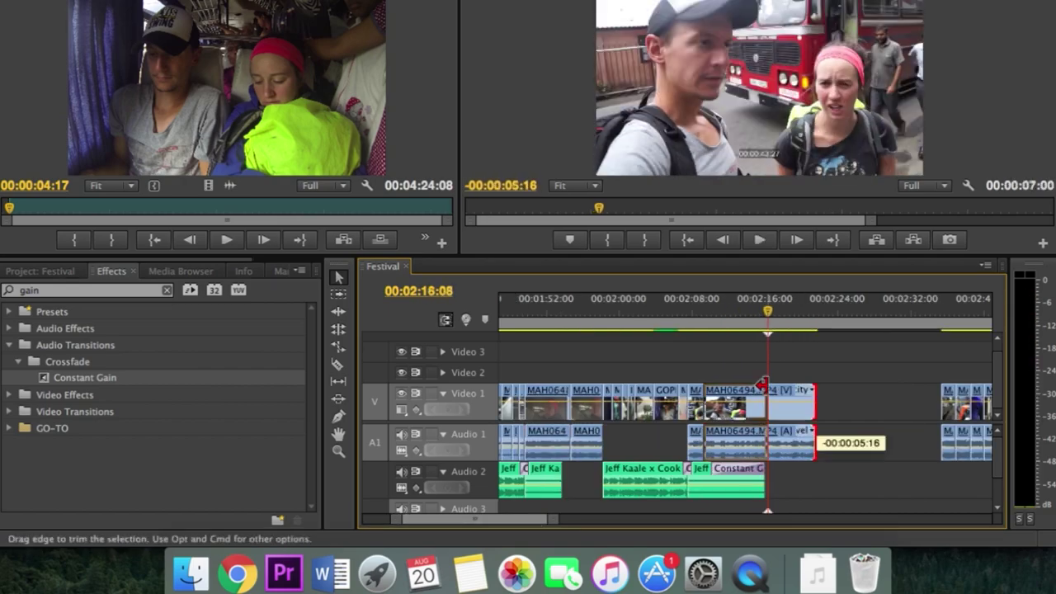
pyautogui.moveTo(788, 421); pyautogui.dragTo(792, 416)
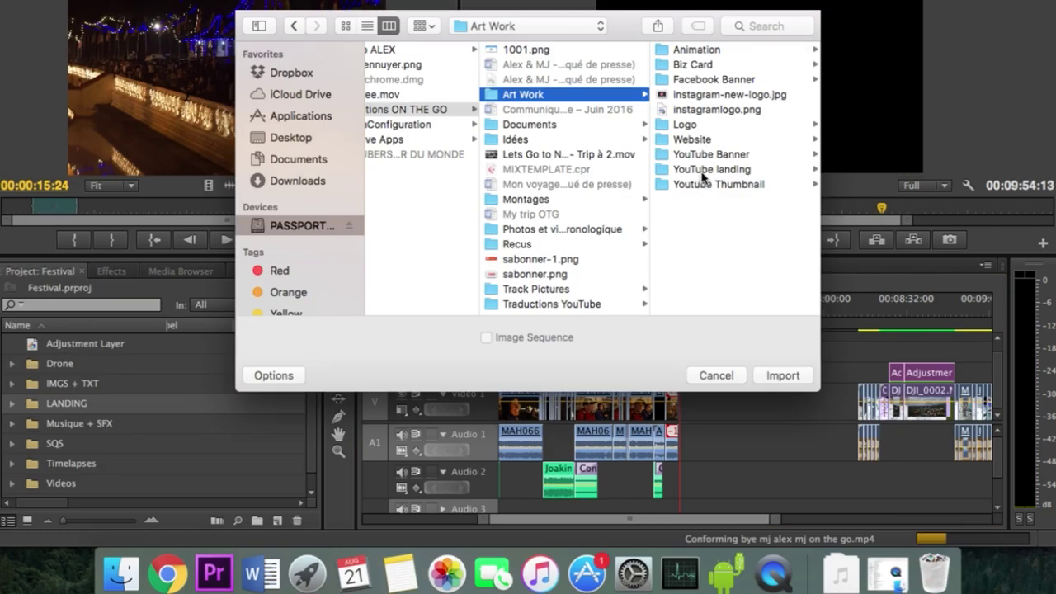
# Import landingl.jpg from the YouTube landing folder in Art Work.
pyautogui.click(701, 172)
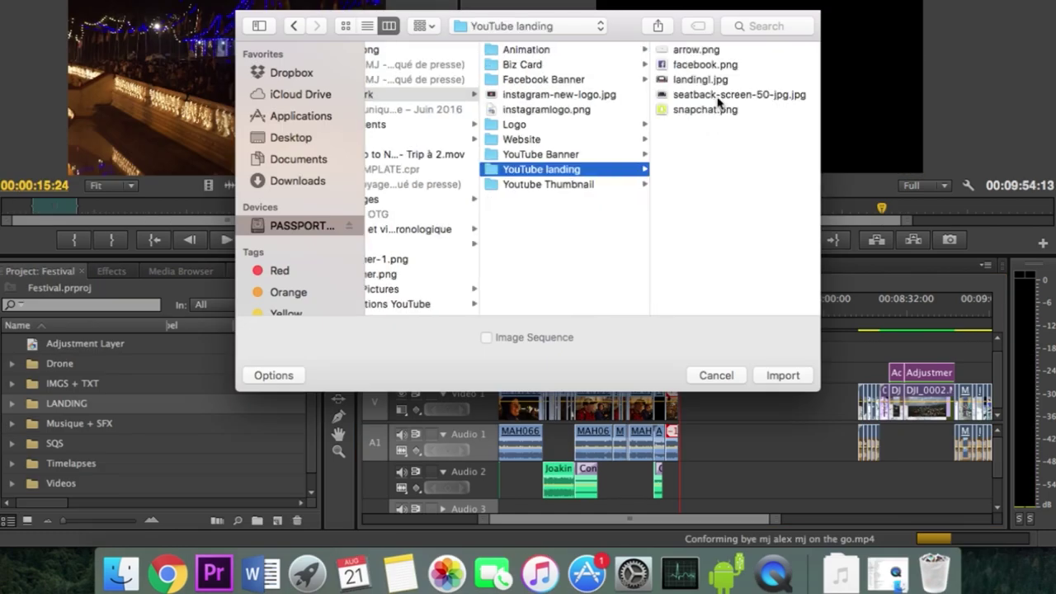
pyautogui.click(705, 81)
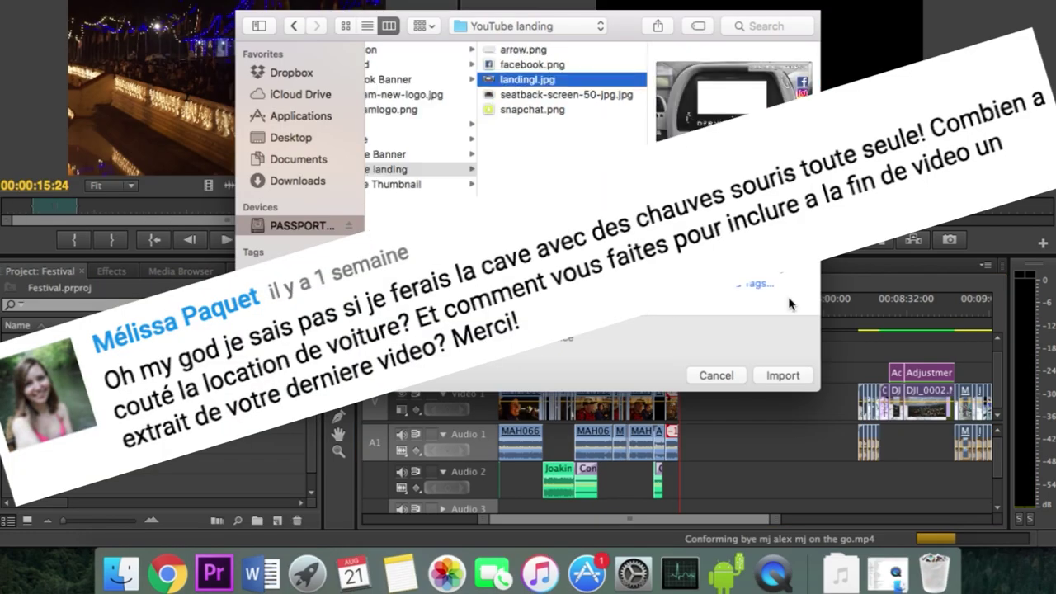
pyautogui.click(783, 373)
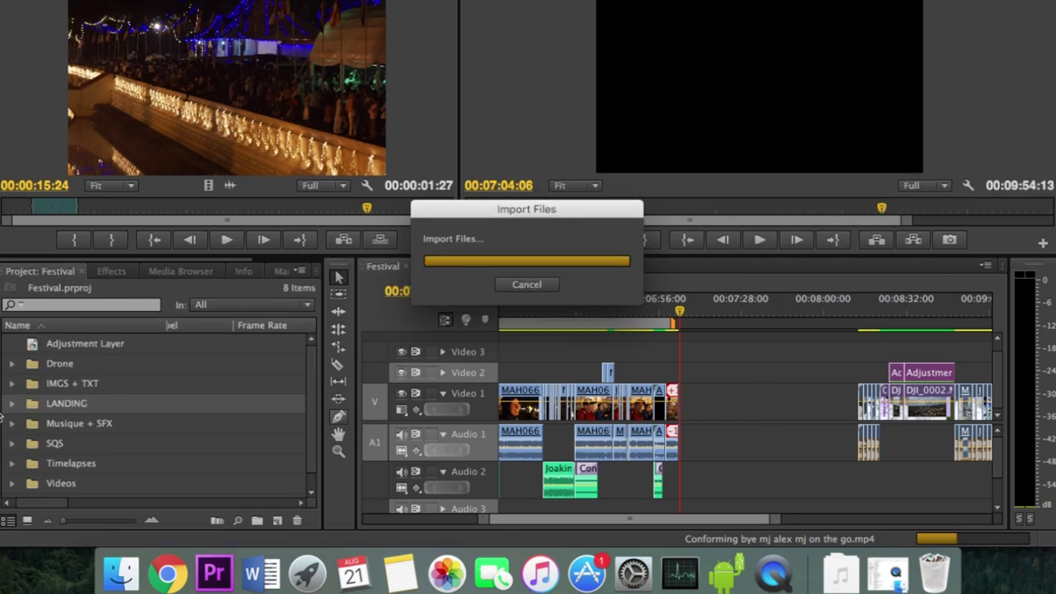
# Place landingl.jpg from the LANDING bin on Video 1 directly after the final elephant clip.
pyautogui.rightClick(10, 406)
pyautogui.click(62, 404)
pyautogui.click(12, 404)
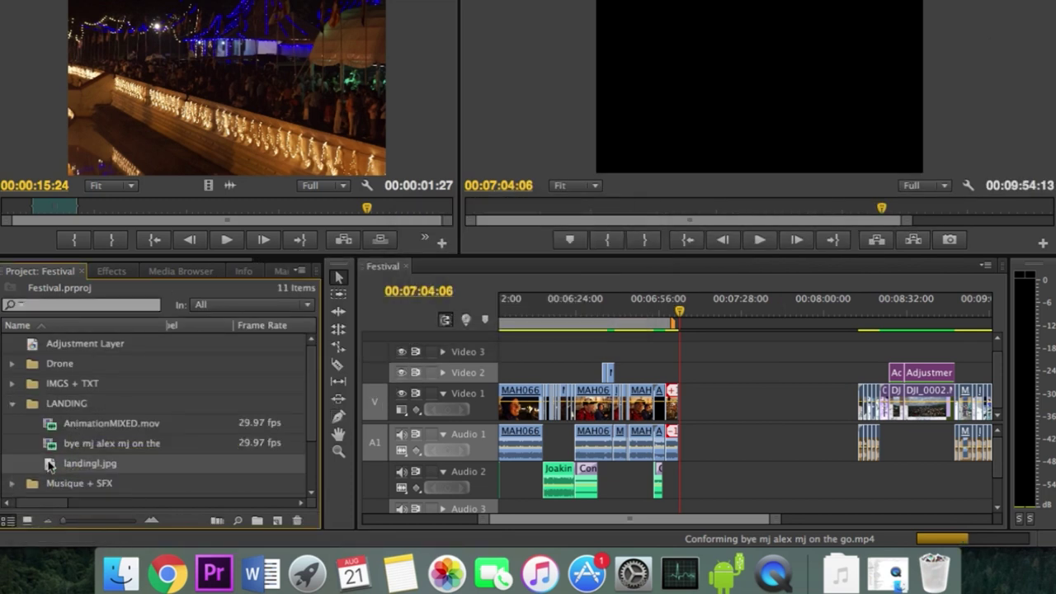
pyautogui.moveTo(470, 455); pyautogui.dragTo(692, 431)
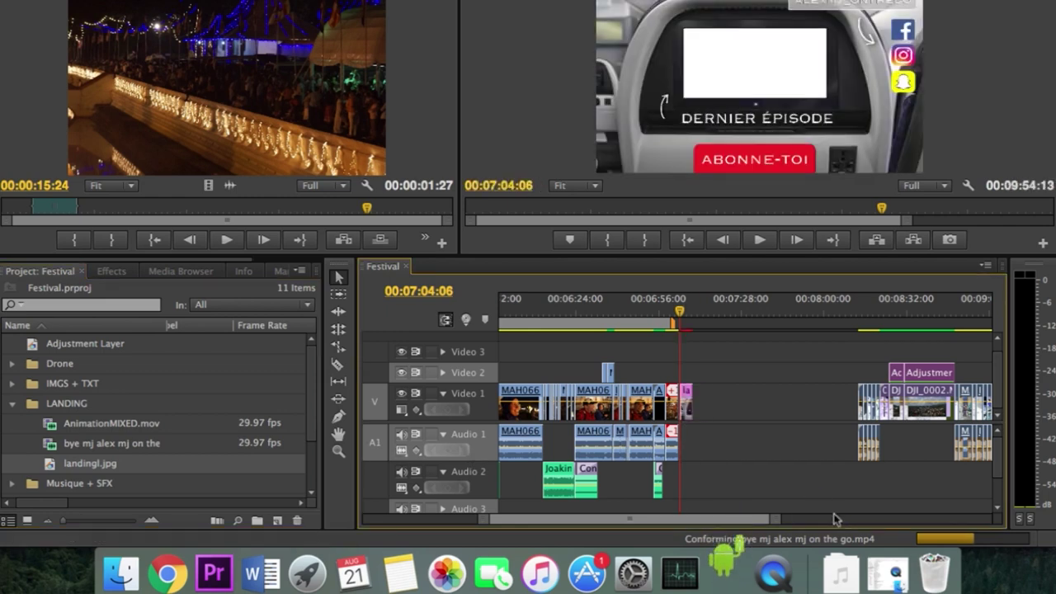
pyautogui.moveTo(776, 521); pyautogui.dragTo(709, 519)
pyautogui.moveTo(793, 388); pyautogui.dragTo(763, 391)
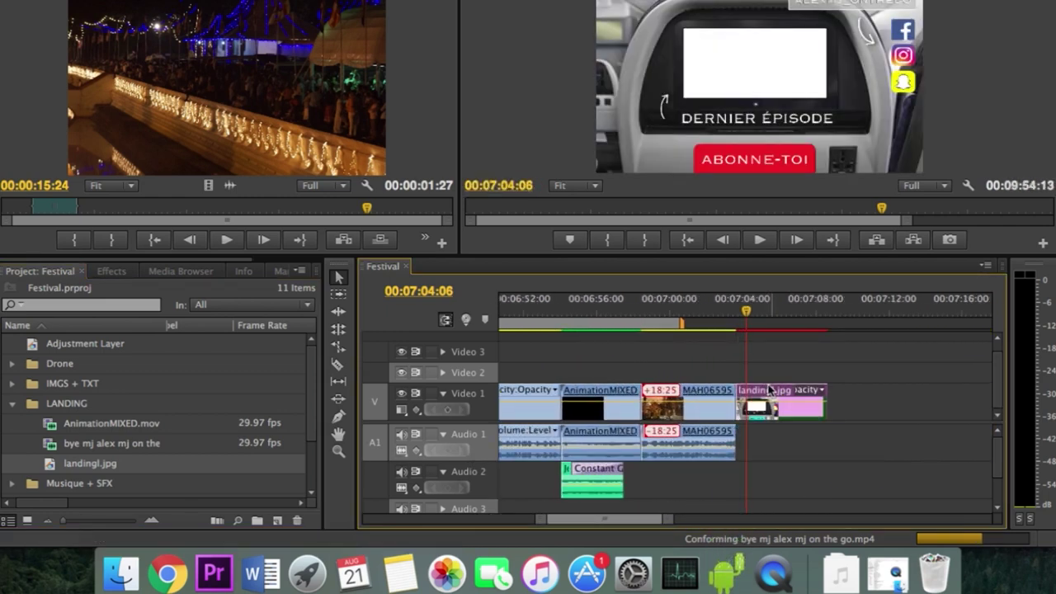
# Extend the end of the work area past the landing image to 00:07:11:04 and play the cut into the image.
pyautogui.click(686, 328)
pyautogui.moveTo(685, 325); pyautogui.dragTo(803, 326)
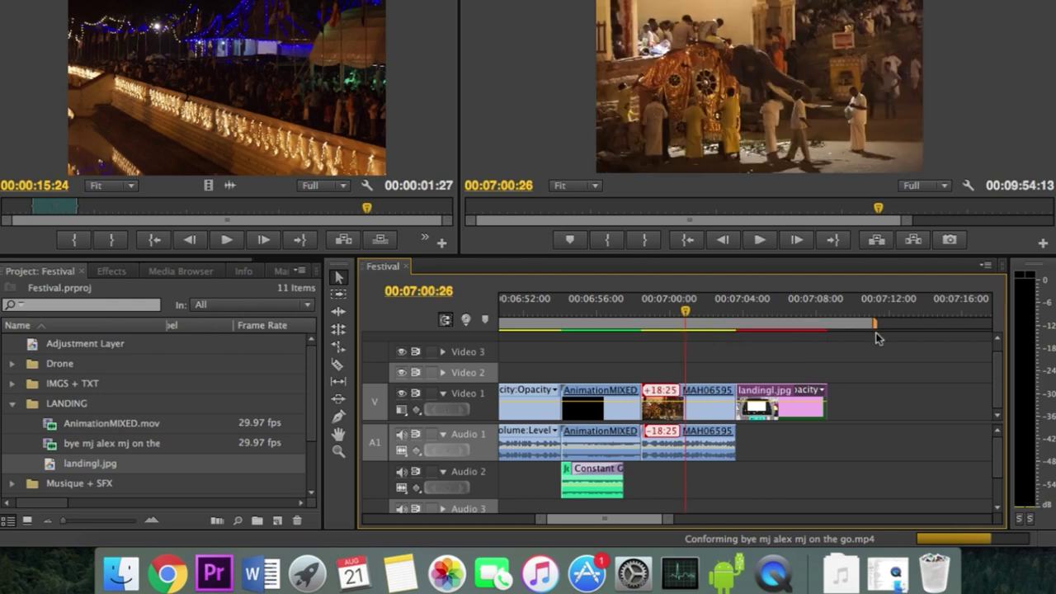
pyautogui.moveTo(723, 312)
pyautogui.mouseDown()
pyautogui.moveTo(744, 312)
pyautogui.moveTo(721, 312)
pyautogui.mouseUp()
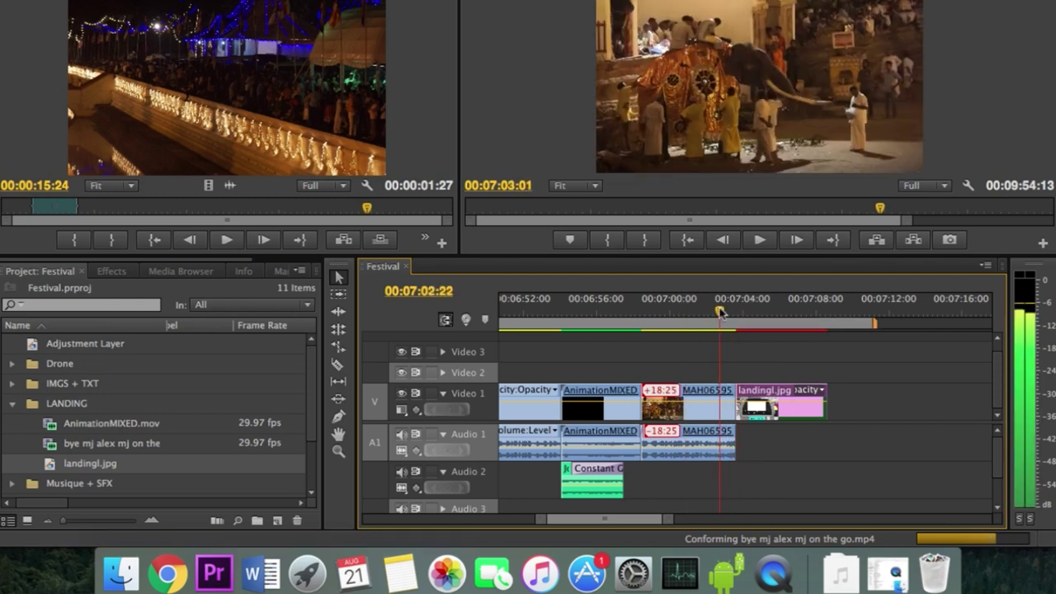
pyautogui.press('space')
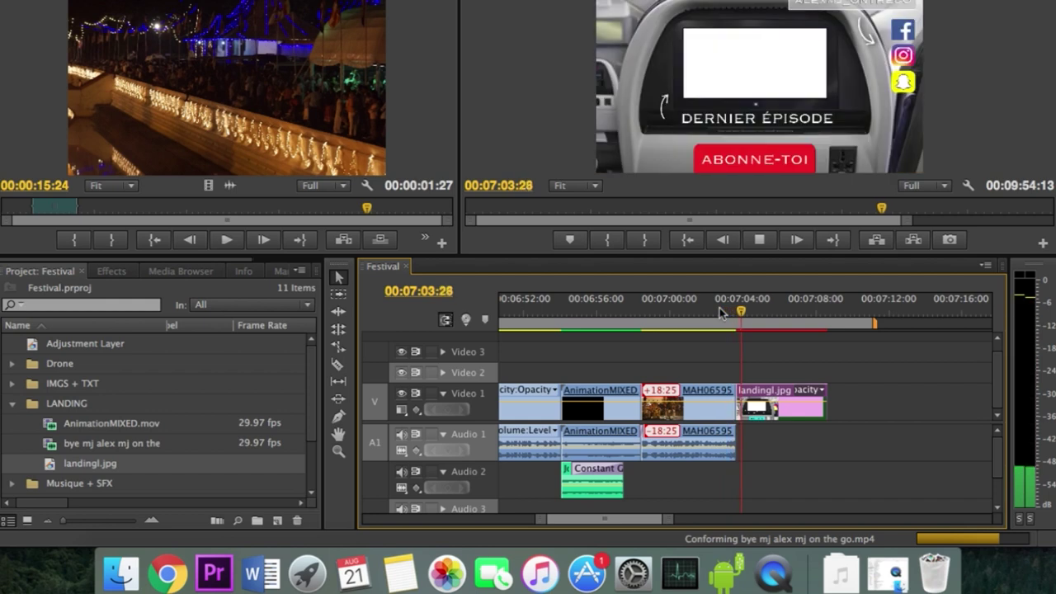
# Mark a 00:00:15:07 excerpt ending at 00:04:12:05 in "bye mj alex mj on the go.mp4" and place it on Video 2 above landingl.jpg.
pyautogui.doubleClick(49, 443)
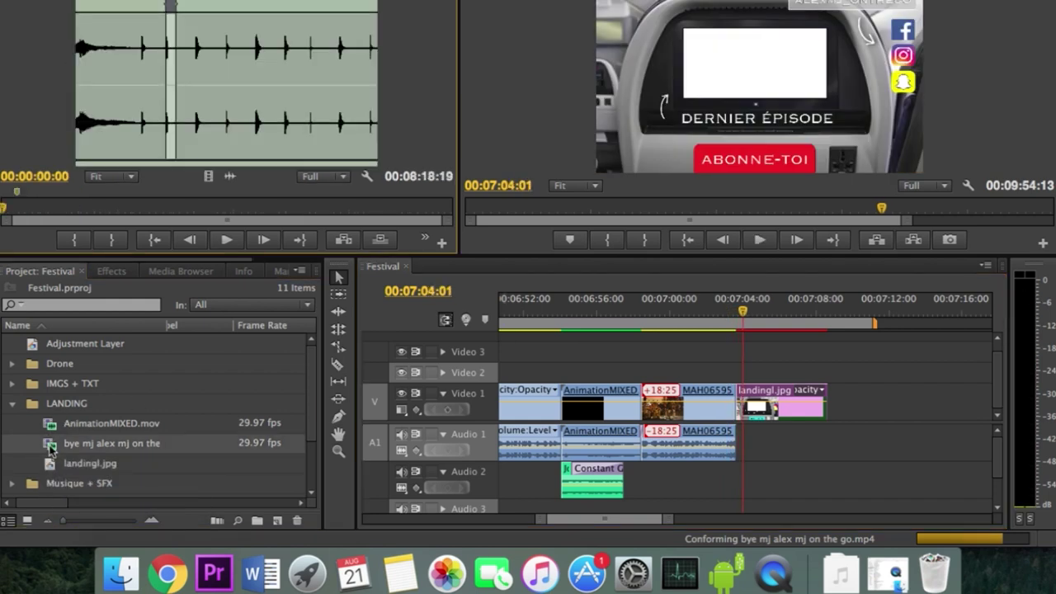
pyautogui.click(115, 212)
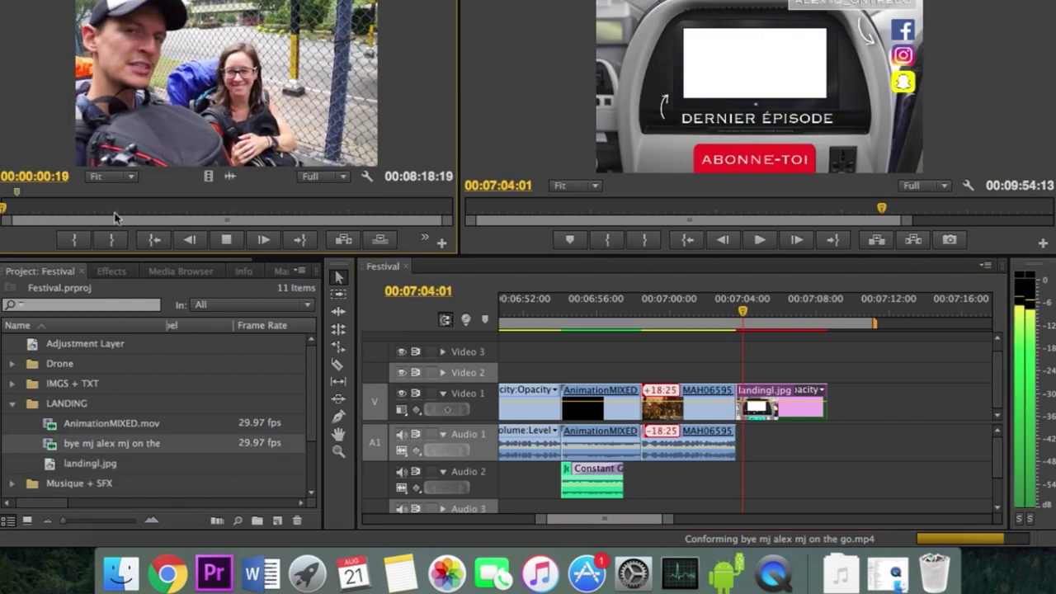
pyautogui.click(163, 210)
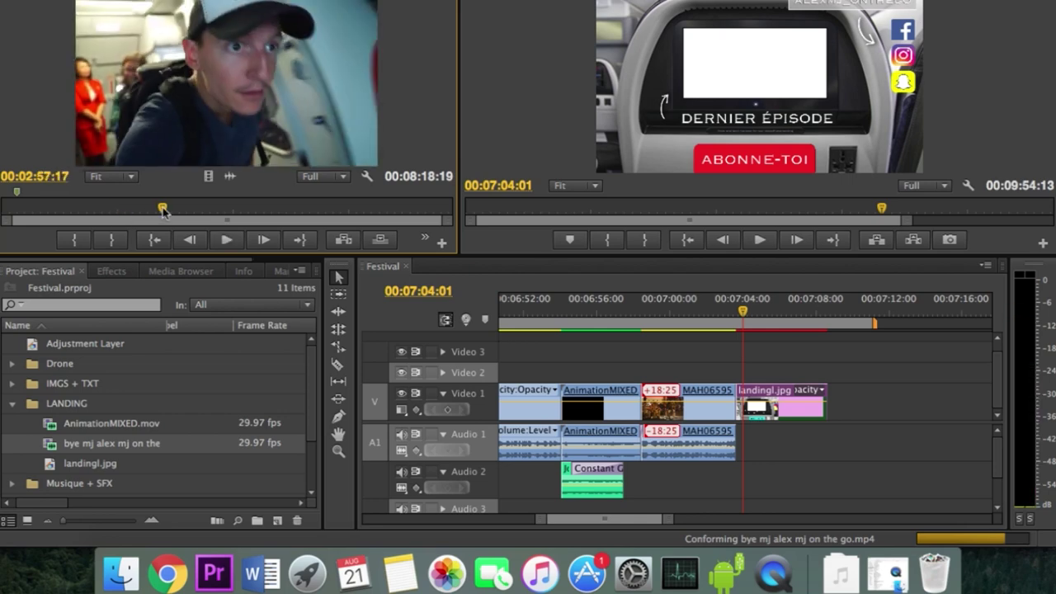
pyautogui.click(200, 211)
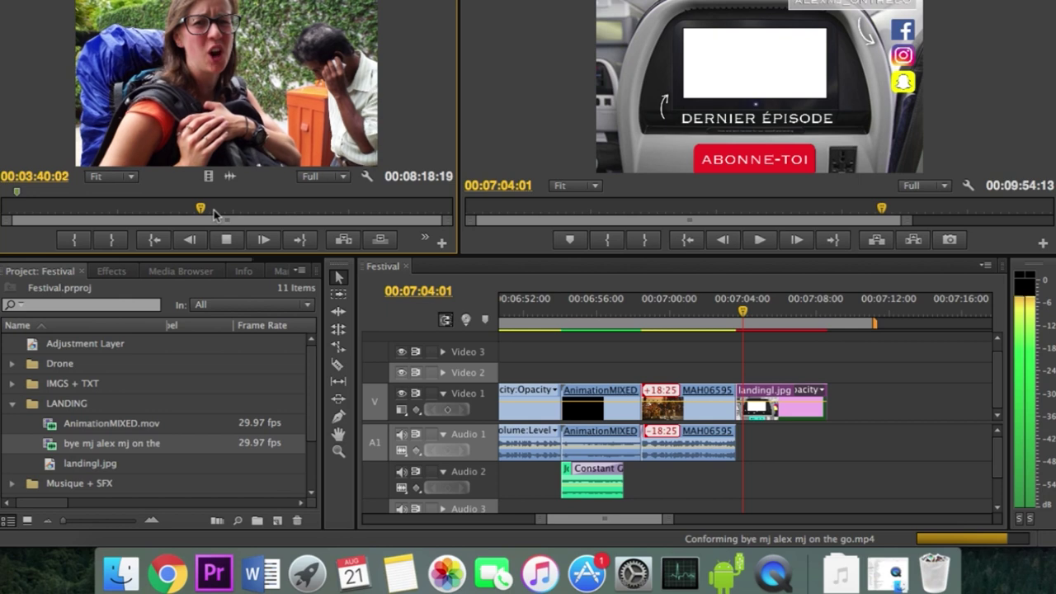
pyautogui.click(216, 210)
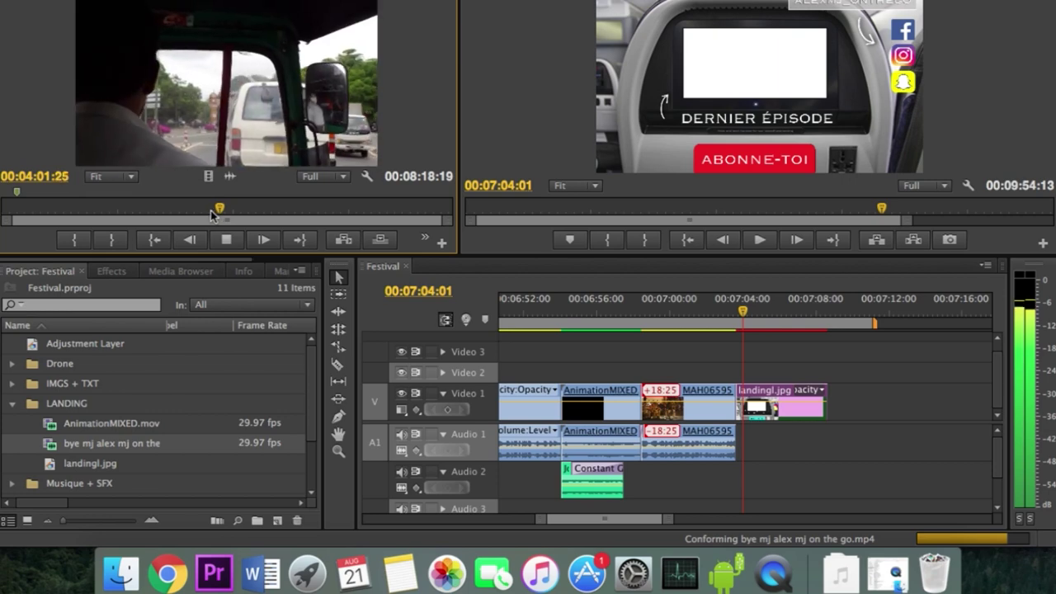
pyautogui.click(211, 214)
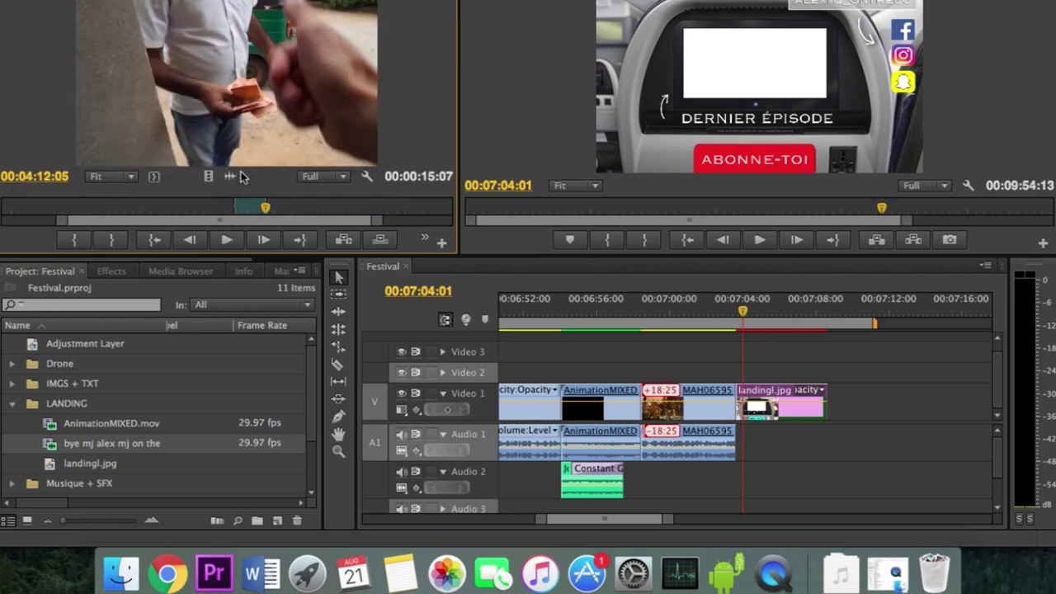
pyautogui.moveTo(245, 159); pyautogui.dragTo(768, 374)
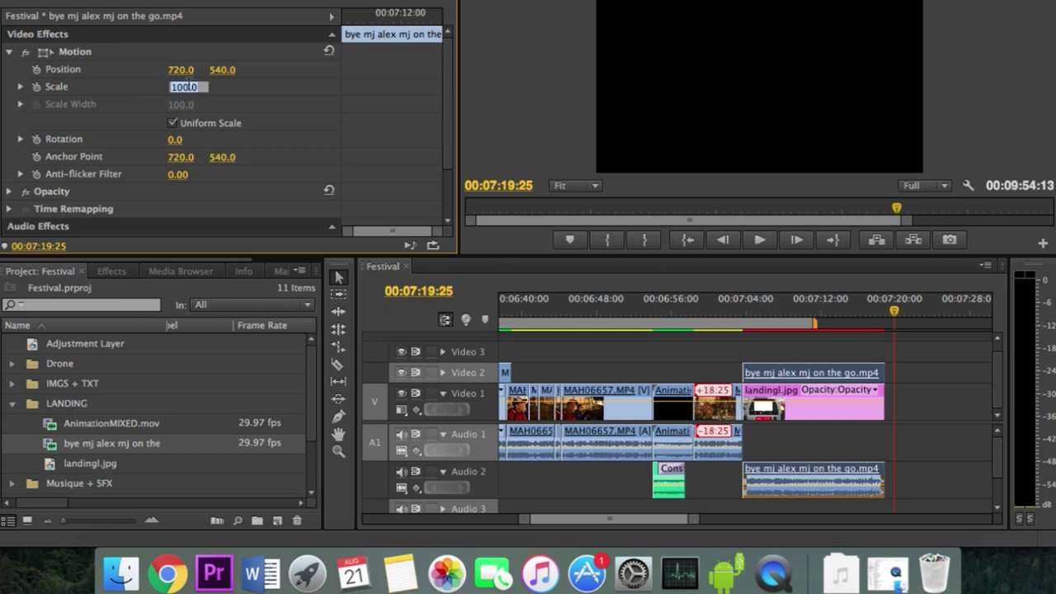
# Scale the excerpt to 44, position it at 699, 449 to fit the image's white screen, and play it back.
pyautogui.write('44')
pyautogui.press('Return')
pyautogui.moveTo(817, 305); pyautogui.dragTo(792, 307)
pyautogui.moveTo(178, 71); pyautogui.dragTo(161, 71)
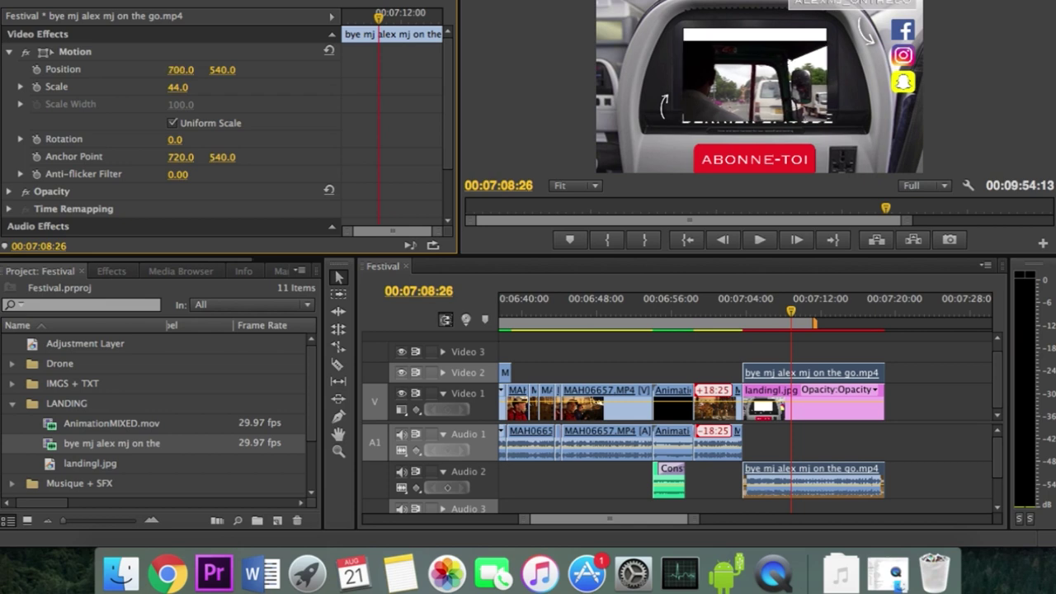
pyautogui.moveTo(222, 70); pyautogui.dragTo(192, 70)
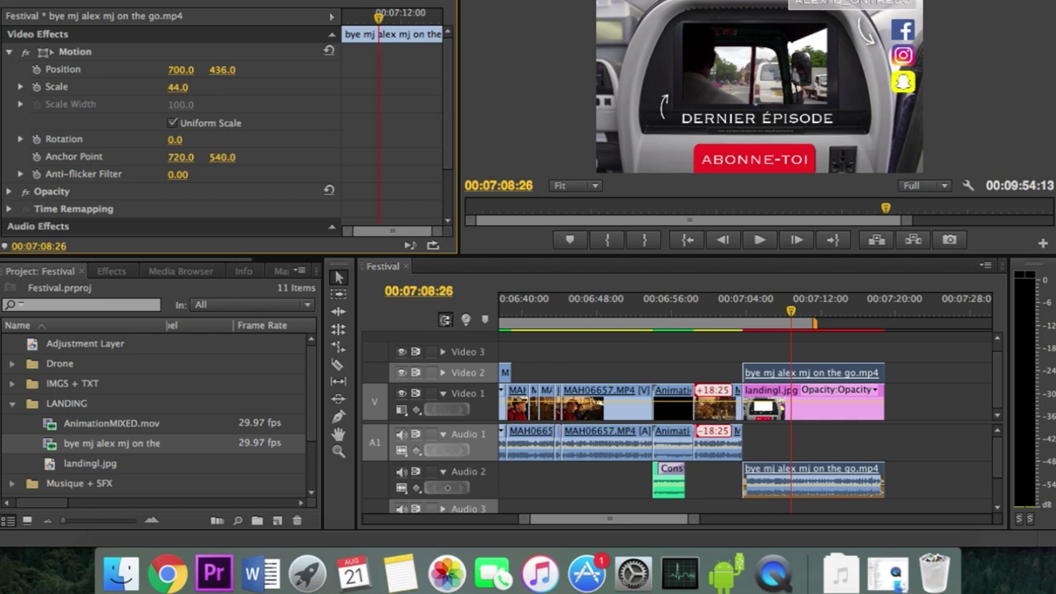
pyautogui.moveTo(222, 70); pyautogui.dragTo(227, 70)
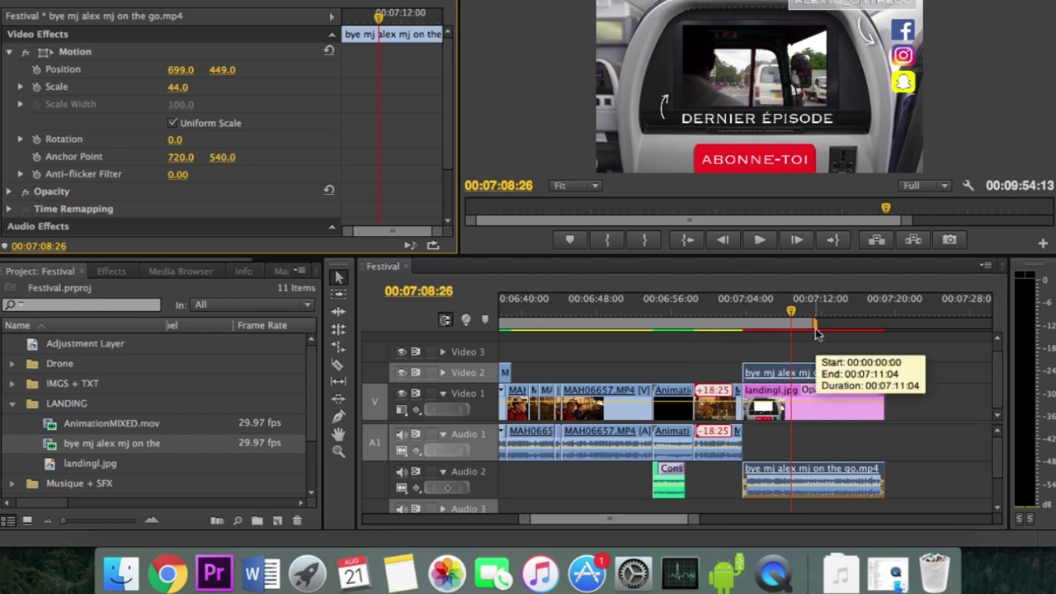
pyautogui.press('space')
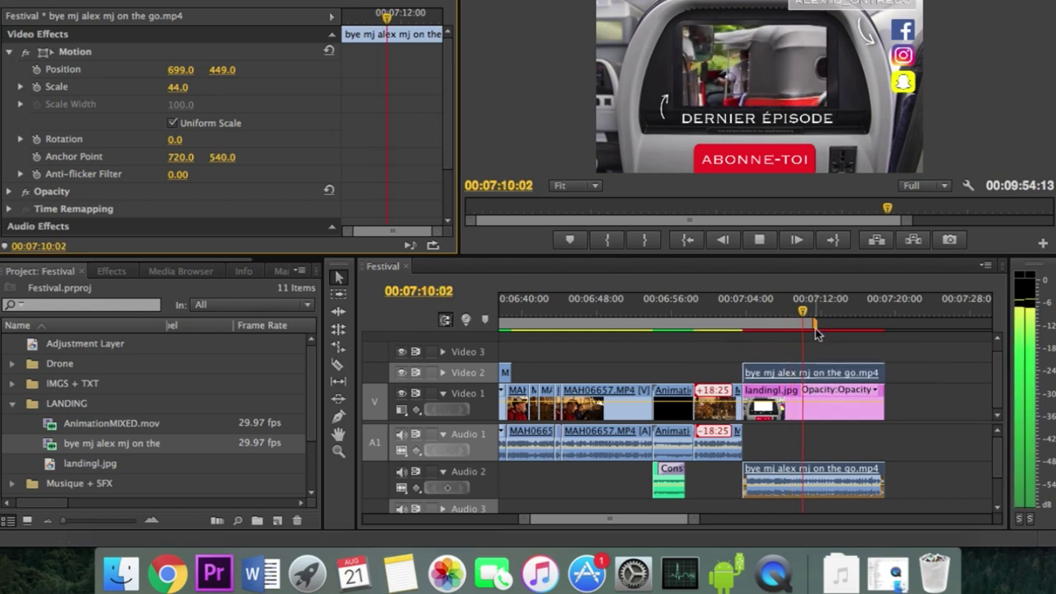